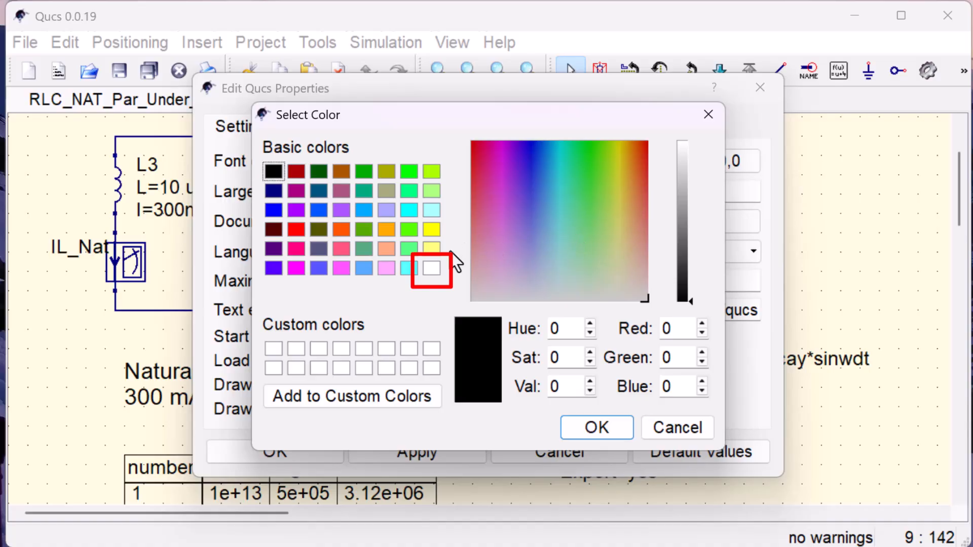
- Set the document background color to white in the application settings and accept the change
{"action": "left_click", "coordinate": [432, 267]}
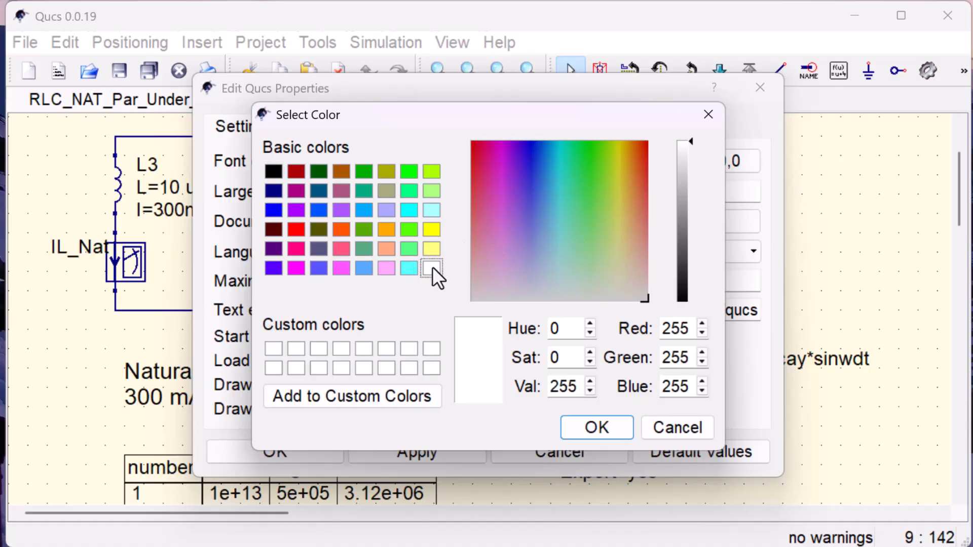
{"action": "left_click", "coordinate": [587, 423]}
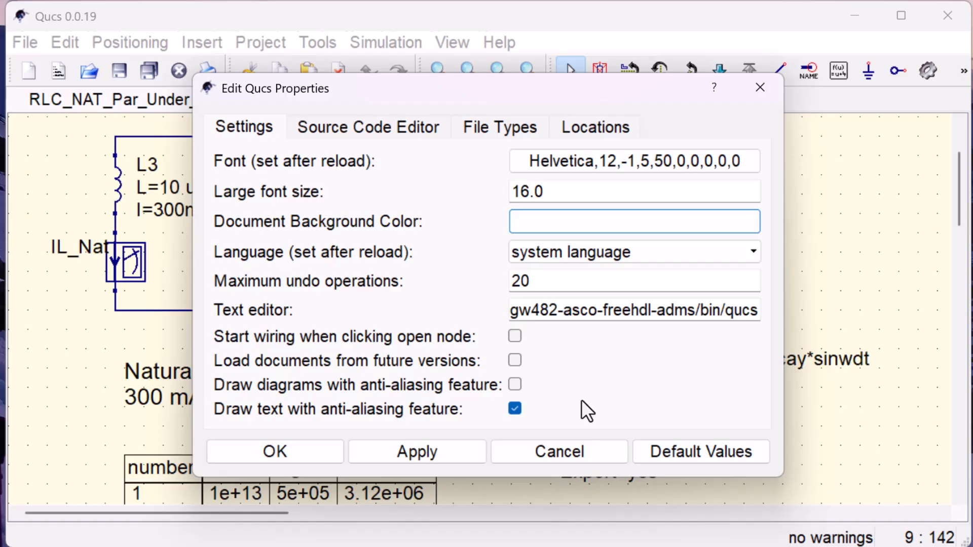
{"action": "left_click", "coordinate": [308, 444]}
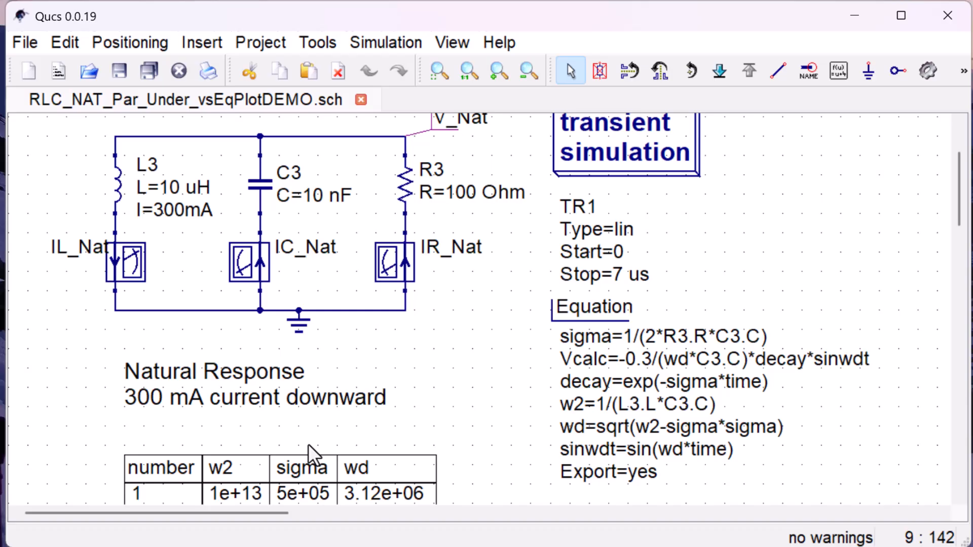
{"action": "key", "text": "F2"}
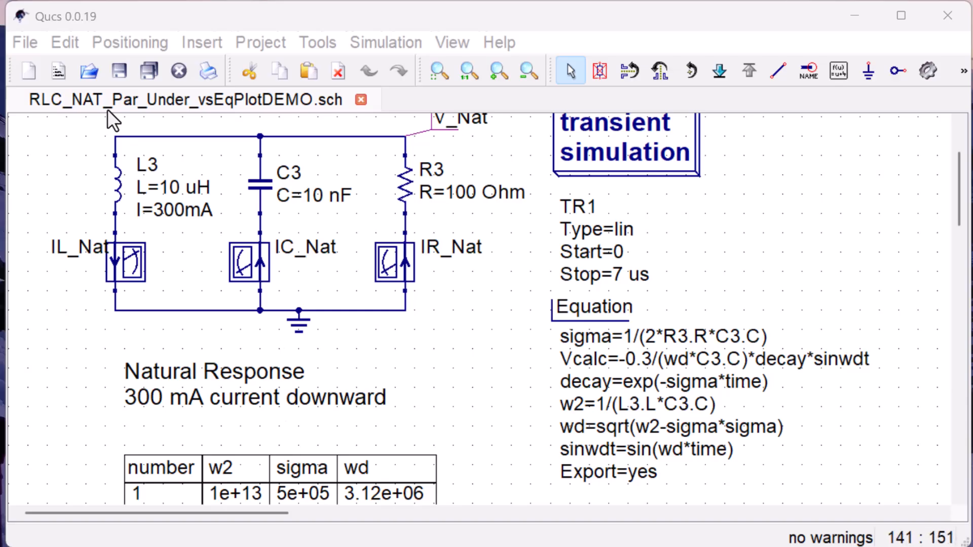
- Turn off the grid display for this schematic in its document settings
{"action": "left_click", "coordinate": [32, 41]}
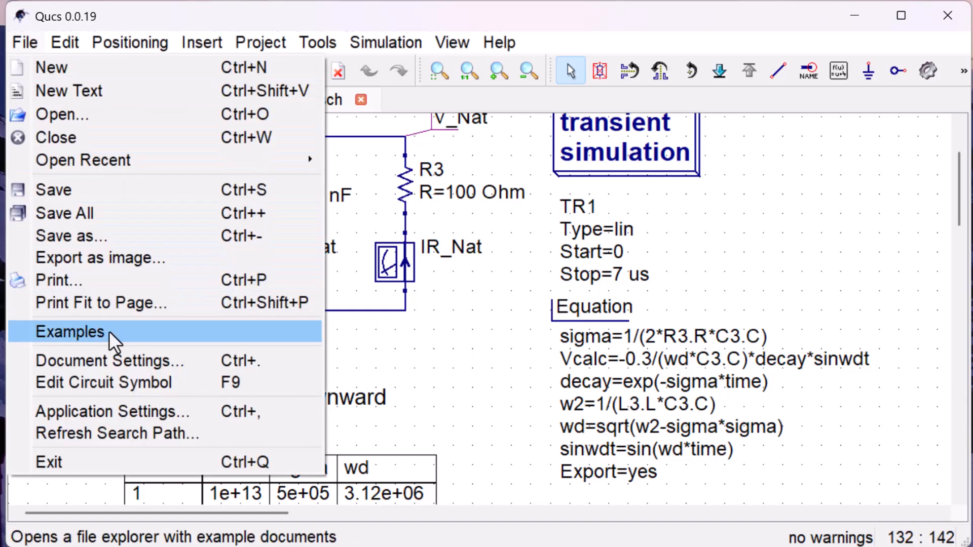
{"action": "left_click", "coordinate": [203, 359]}
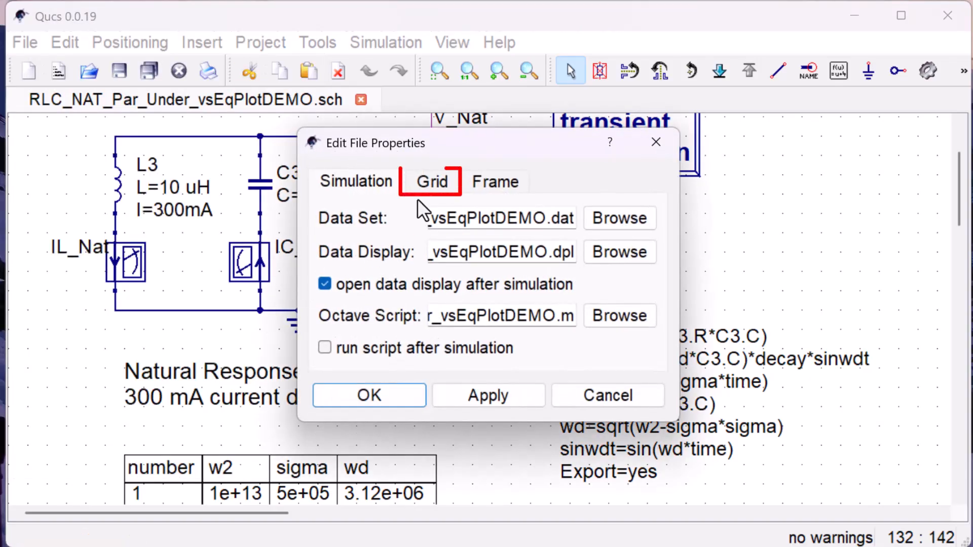
{"action": "left_click", "coordinate": [437, 184]}
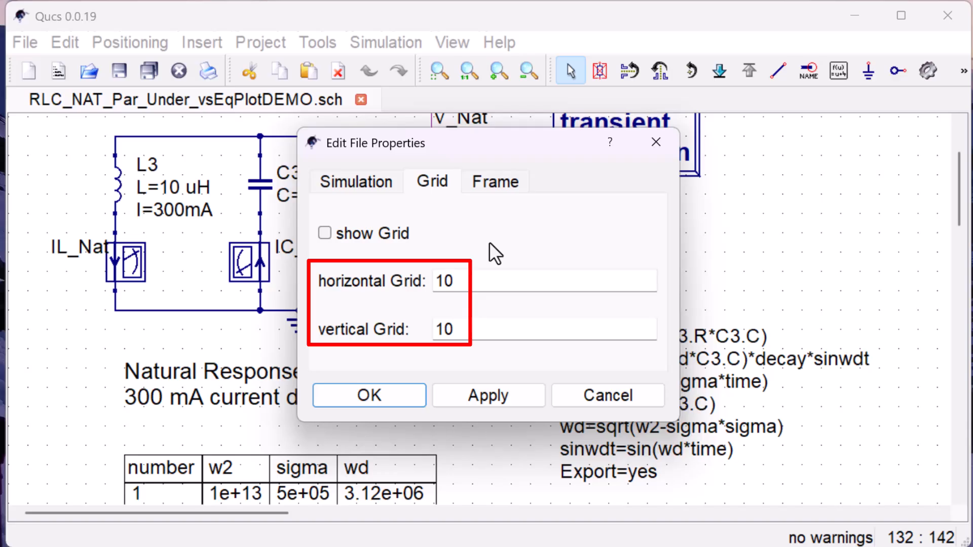
{"action": "left_click", "coordinate": [411, 397]}
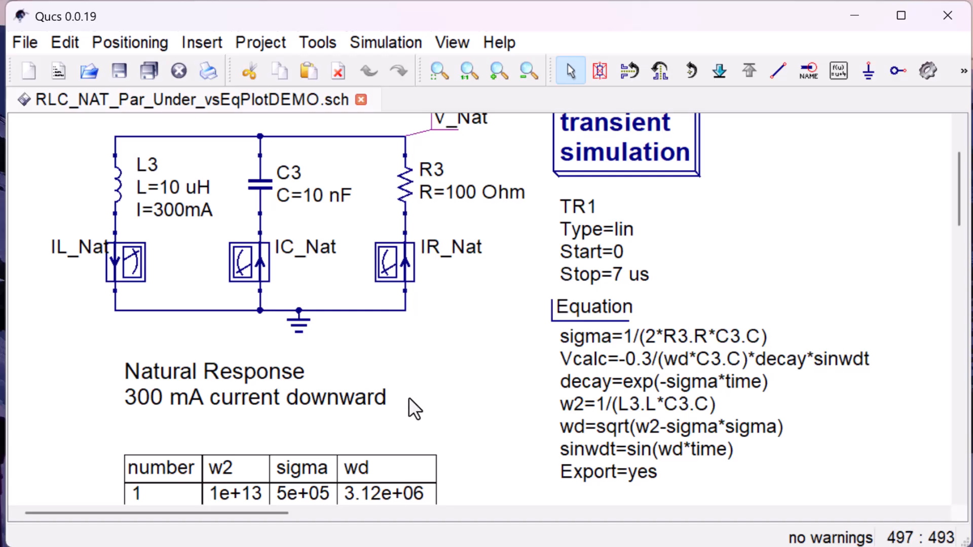
- Open the properties of the Vcalc and V_Nat.Vt plot and accept them to redraw the diagram
{"action": "scroll", "coordinate": [414, 349], "scroll_direction": "down", "scroll_amount": 5}
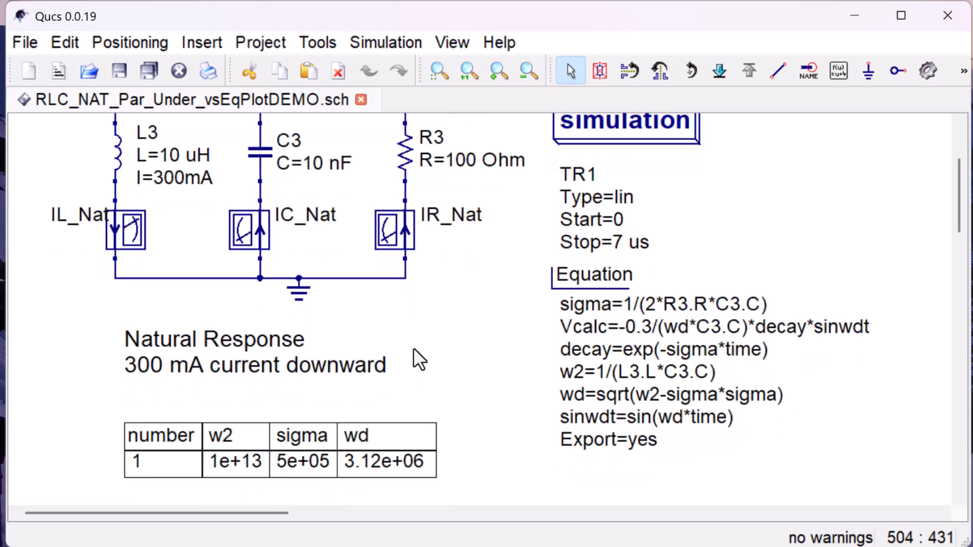
{"action": "scroll", "coordinate": [412, 348], "scroll_direction": "down", "scroll_amount": 2}
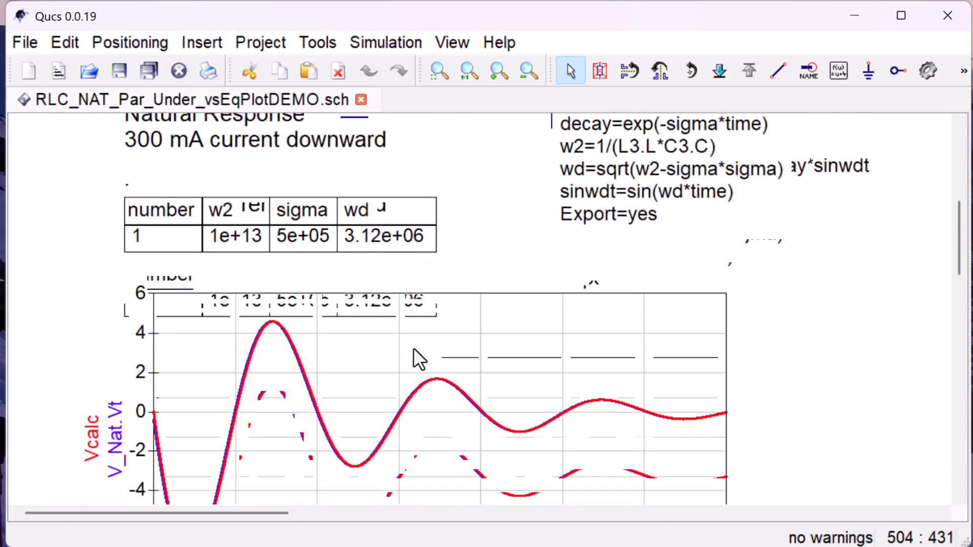
{"action": "right_click", "coordinate": [346, 306]}
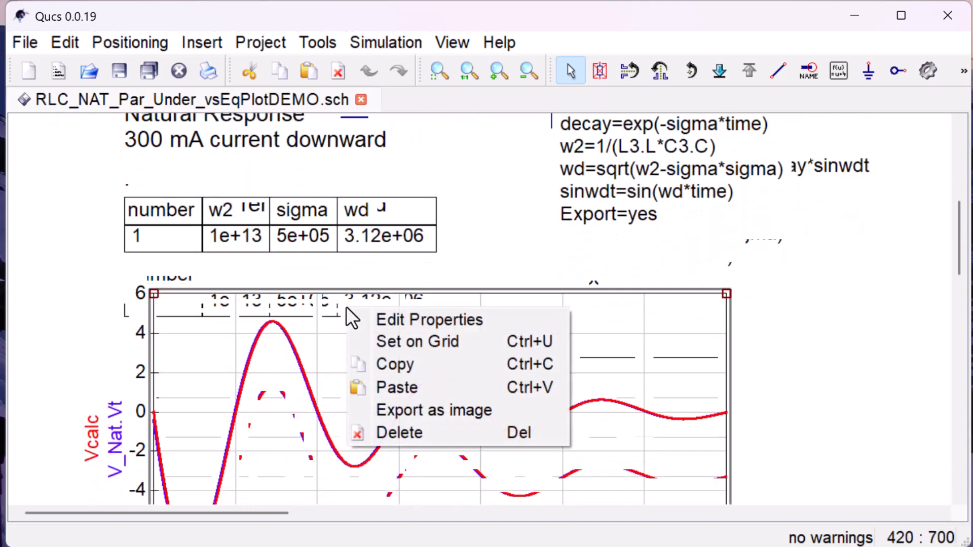
{"action": "left_click", "coordinate": [397, 320]}
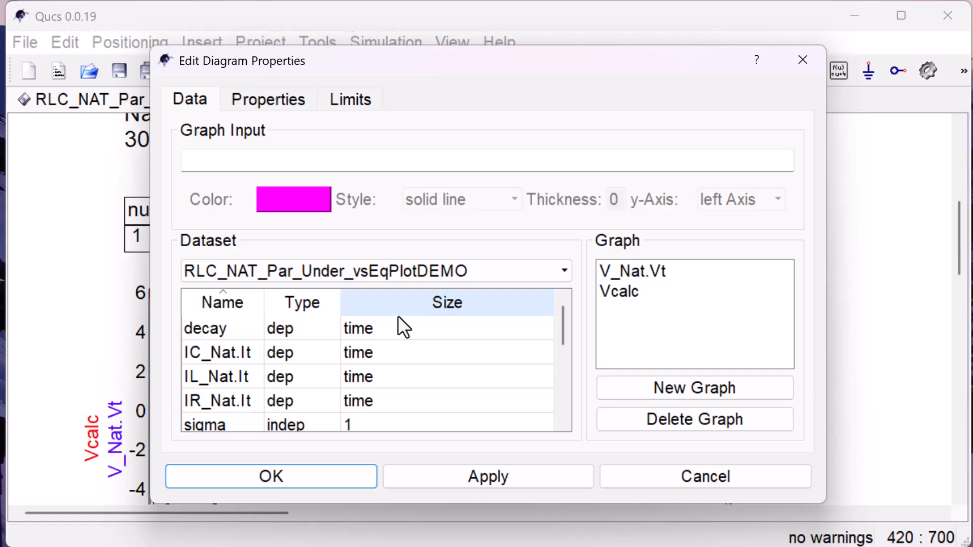
{"action": "left_click", "coordinate": [336, 476]}
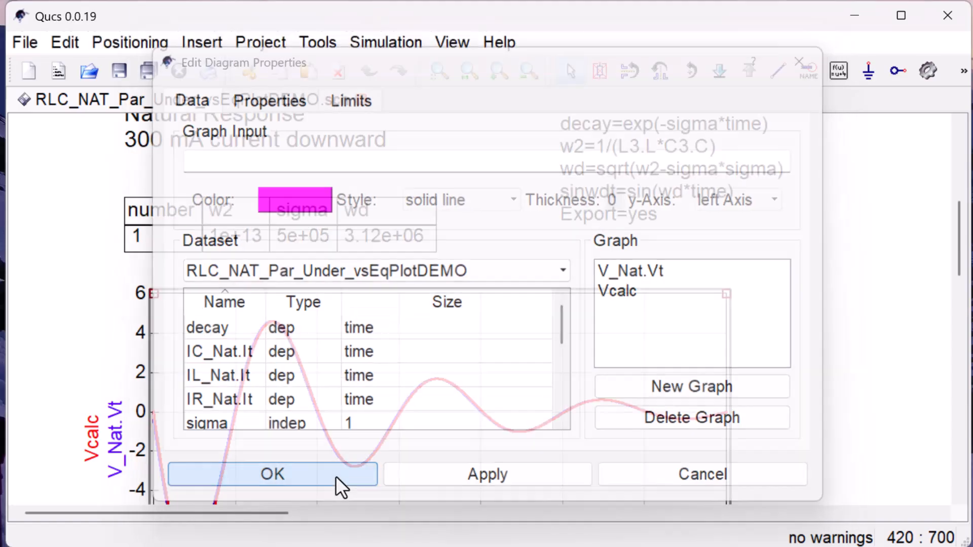
- Rotate the IC_Nat current probe twice by 90° so that its arrow points downward
{"action": "scroll", "coordinate": [450, 223], "scroll_direction": "up", "scroll_amount": 5}
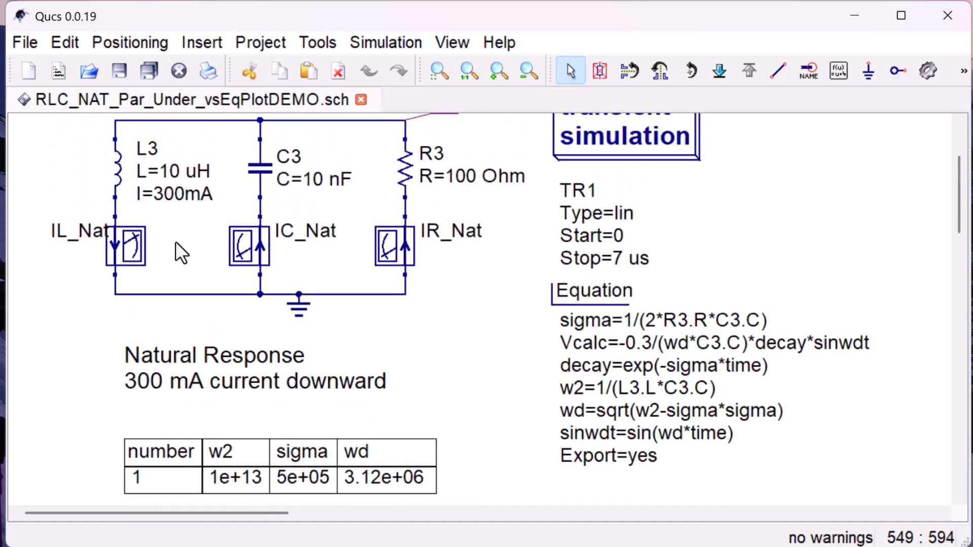
{"action": "scroll", "coordinate": [180, 252], "scroll_direction": "up", "scroll_amount": 1}
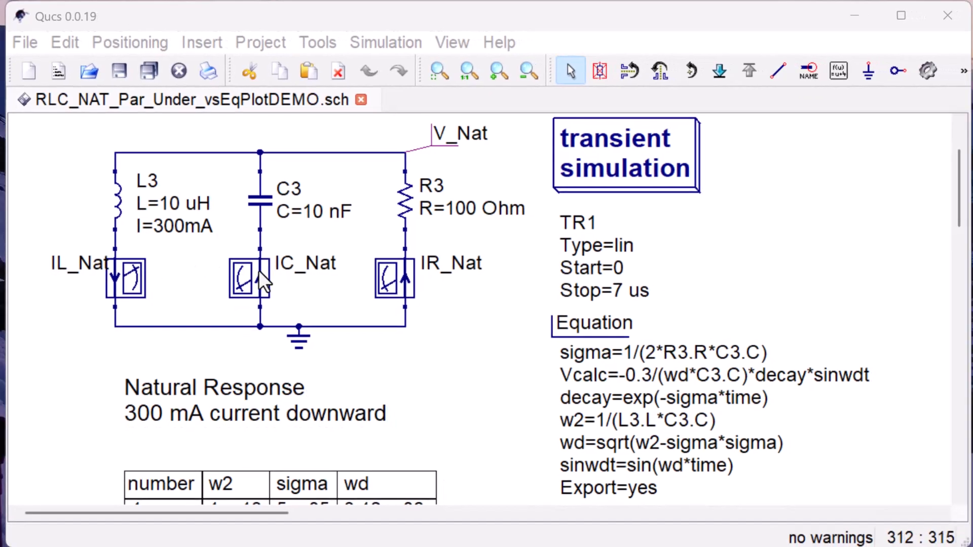
{"action": "right_click", "coordinate": [257, 265]}
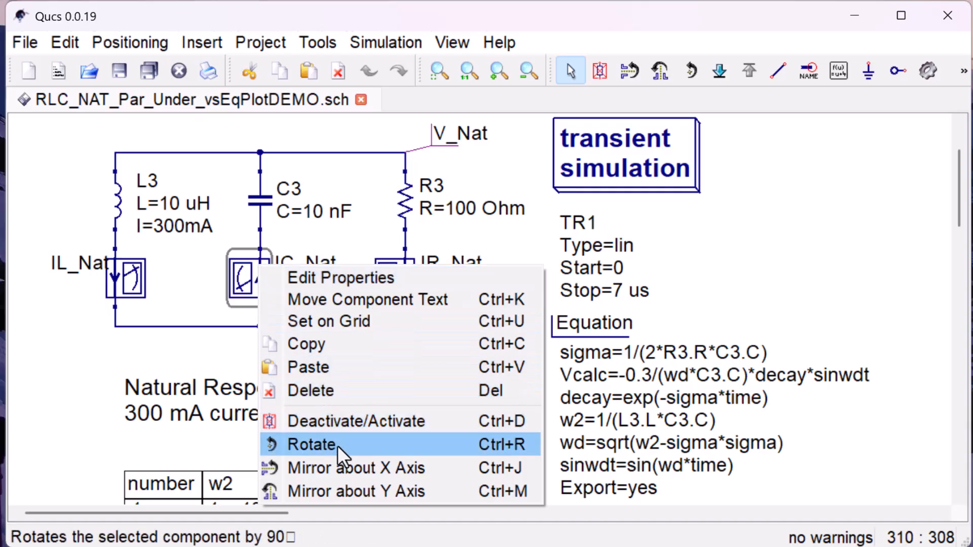
{"action": "left_click", "coordinate": [312, 445]}
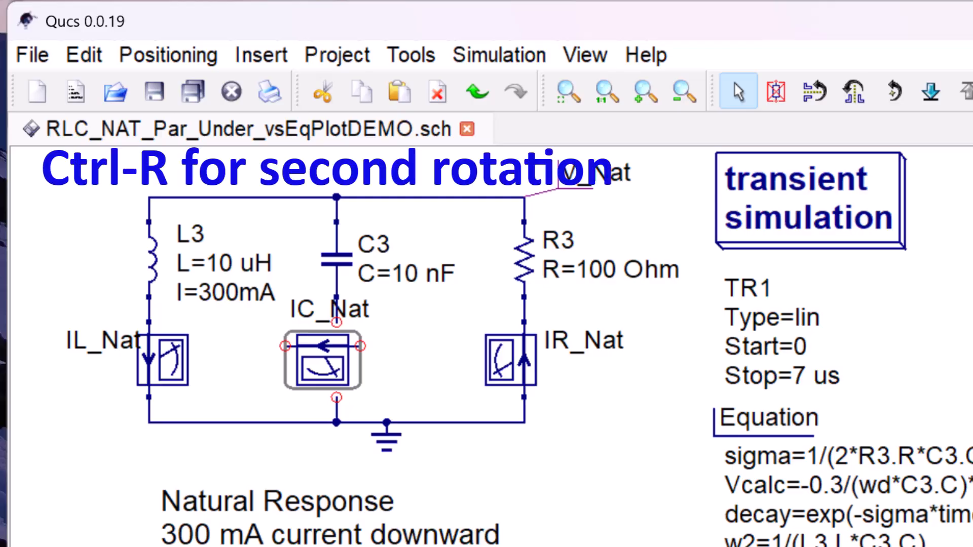
{"action": "key", "text": "ctrl+r"}
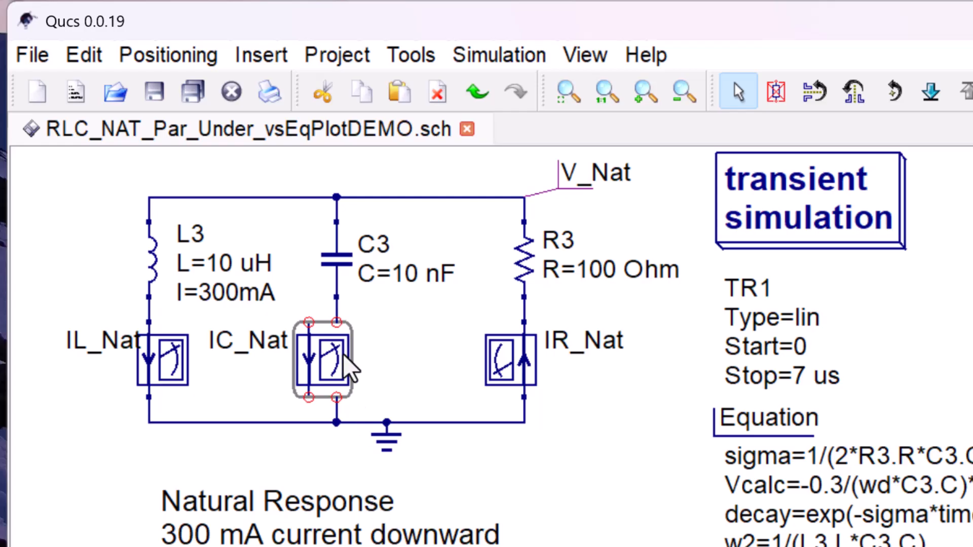
- Move the IC_Nat probe back into the branch below capacitor C3 and set it on the grid
{"action": "left_click_drag", "start_coordinate": [325, 361], "coordinate": [349, 361]}
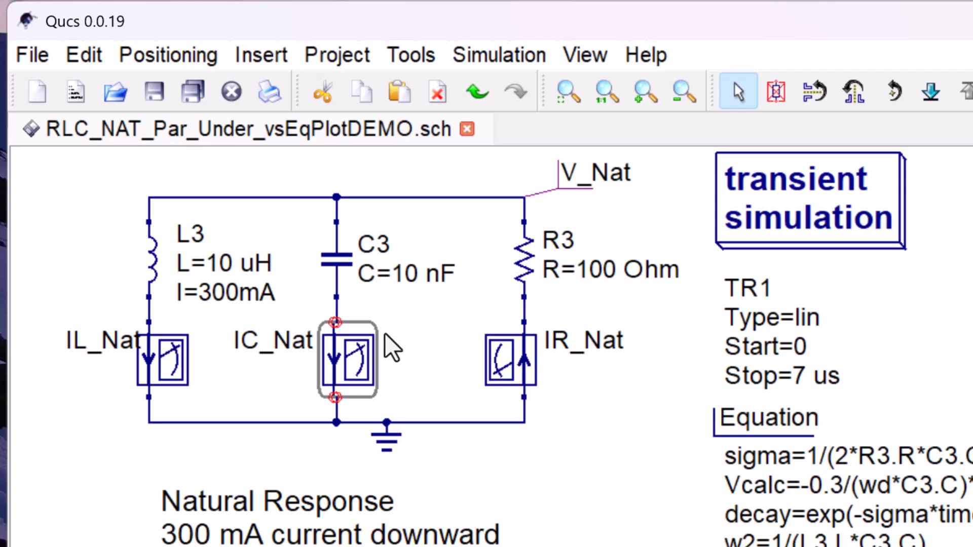
{"action": "right_click", "coordinate": [363, 335]}
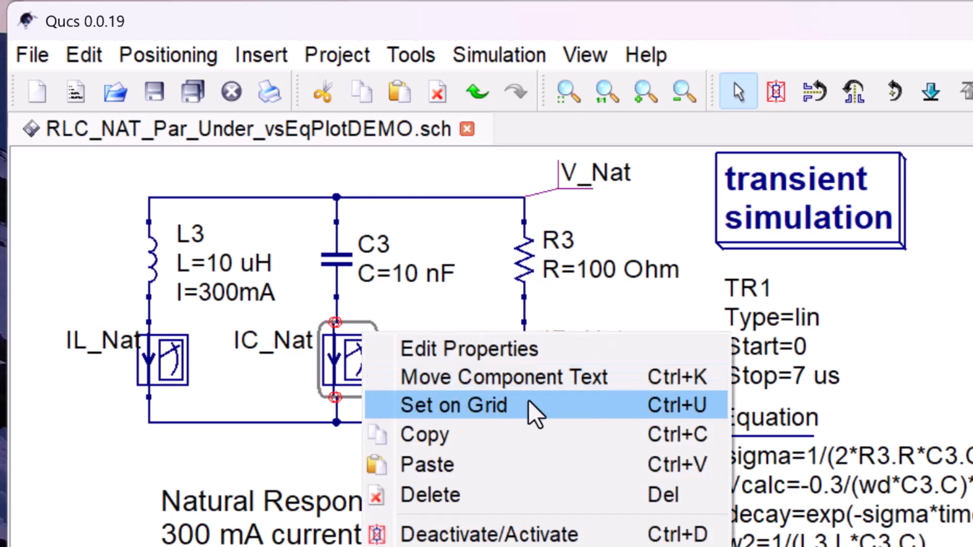
{"action": "left_click", "coordinate": [550, 413]}
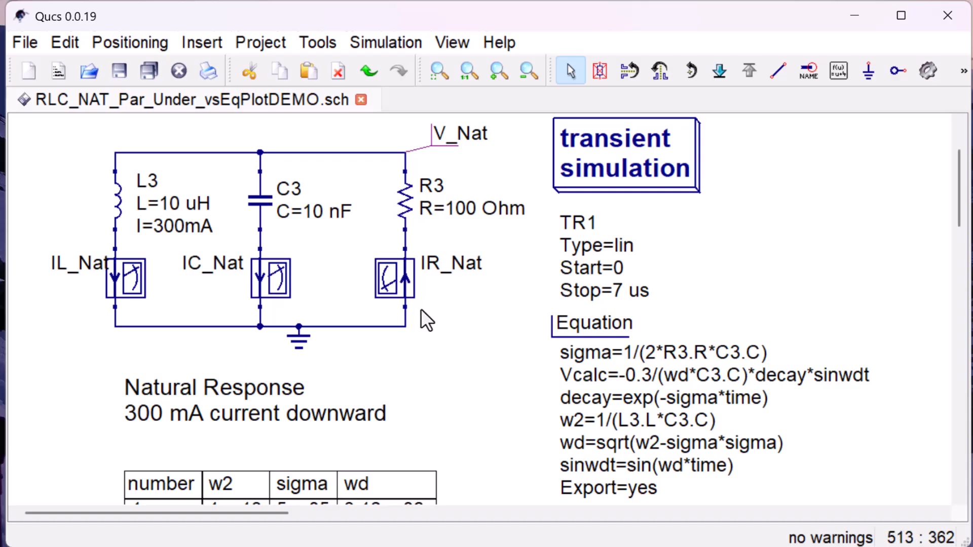
- Mirror the IR_Nat current probe about the Y axis and then about the X axis
{"action": "scroll", "coordinate": [421, 309], "scroll_direction": "down", "scroll_amount": 3}
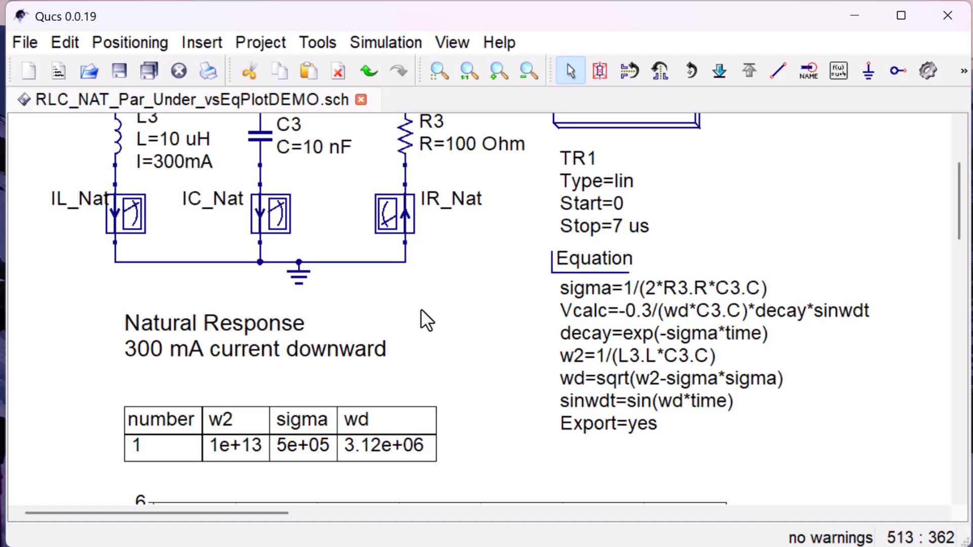
{"action": "right_click", "coordinate": [399, 205]}
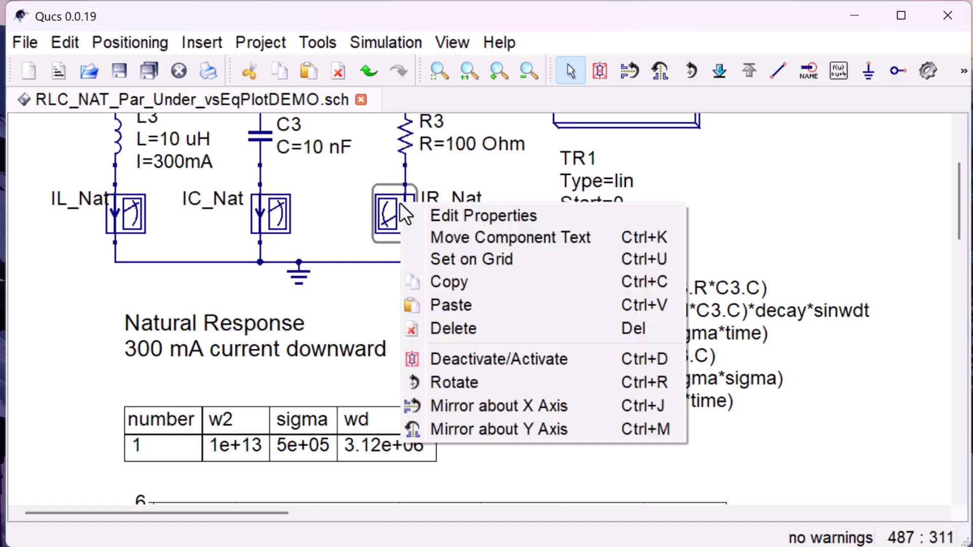
{"action": "left_click", "coordinate": [545, 429]}
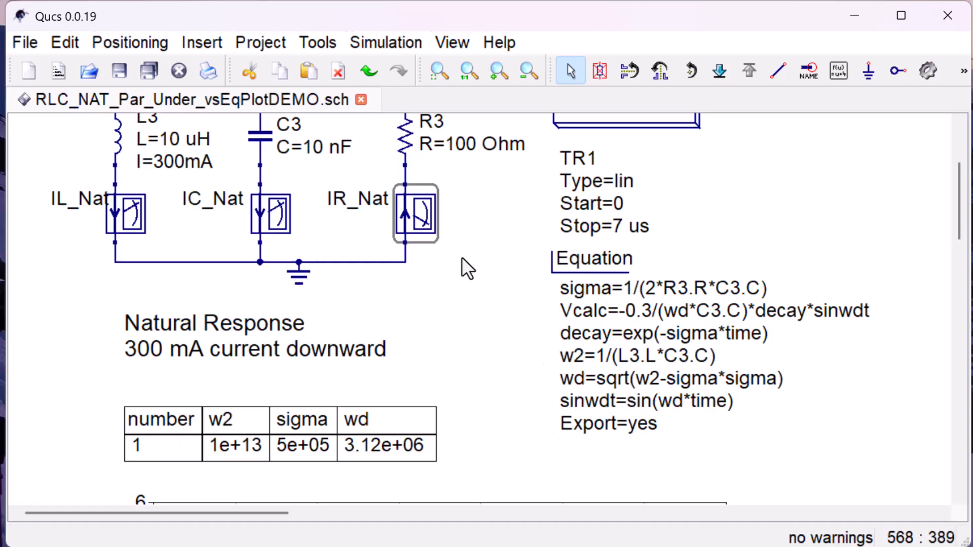
{"action": "right_click", "coordinate": [410, 202]}
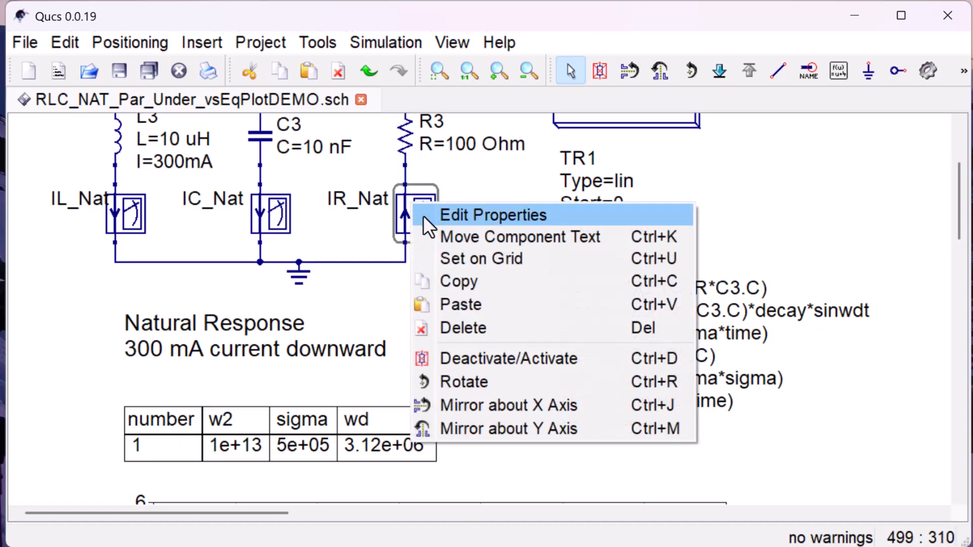
{"action": "left_click", "coordinate": [528, 404]}
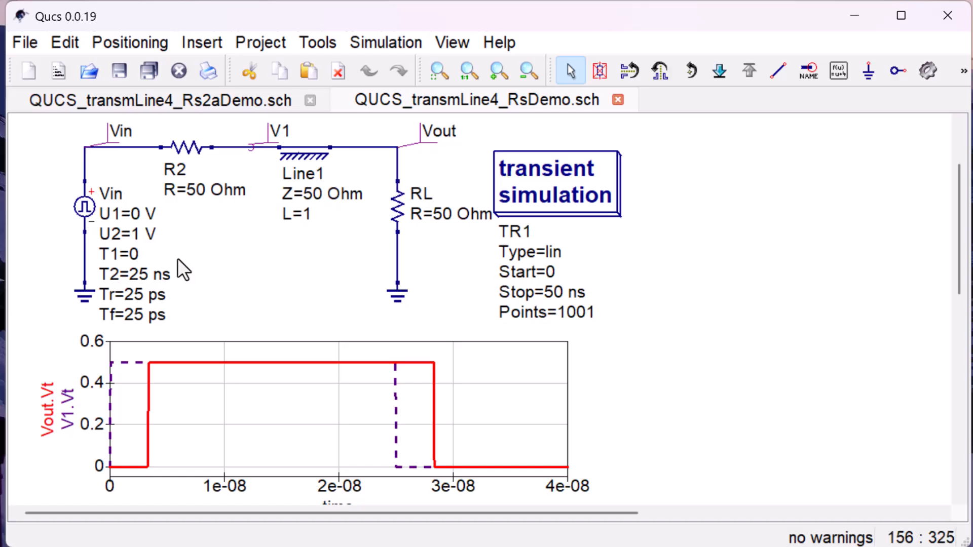
- Move the transient simulation block farther right, away from resistor RL, in the QUCS_transmLine4_RsDemo schematic
{"action": "double_click", "coordinate": [543, 177]}
{"action": "left_click_drag", "start_coordinate": [543, 177], "coordinate": [714, 179]}
{"action": "double_click", "coordinate": [716, 181]}
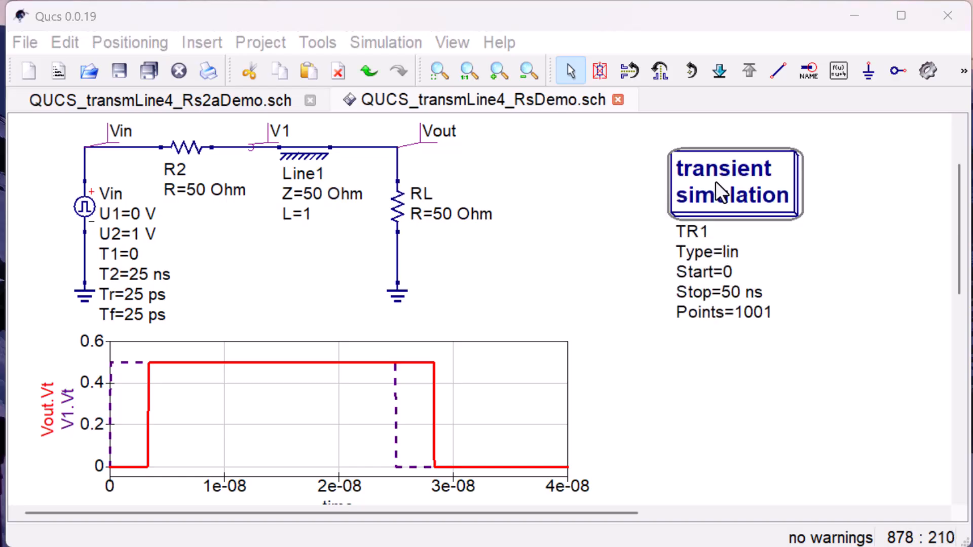
{"action": "key", "text": "Escape"}
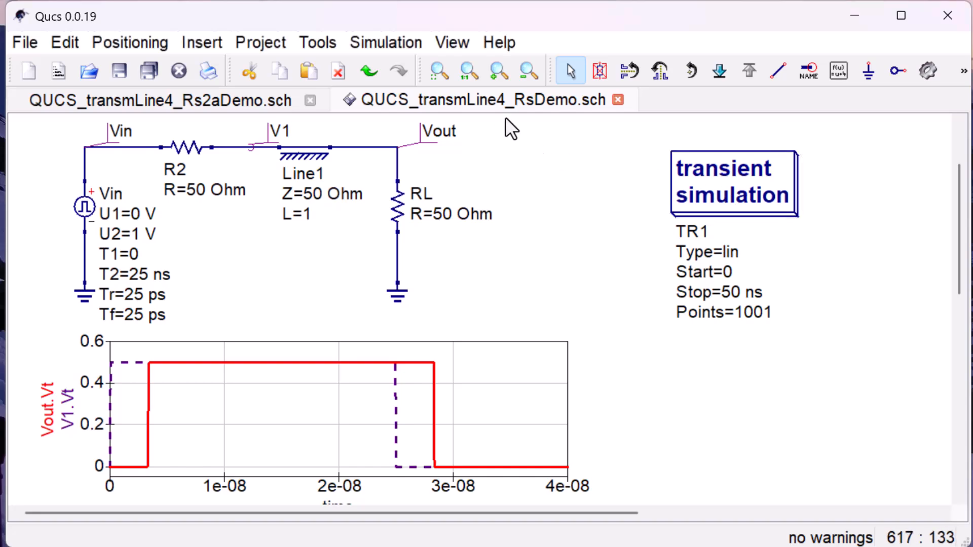
- Box-select resistor RL with its vertical wires and ground, and move them right to make room after Line1
{"action": "left_click_drag", "start_coordinate": [507, 117], "coordinate": [355, 324]}
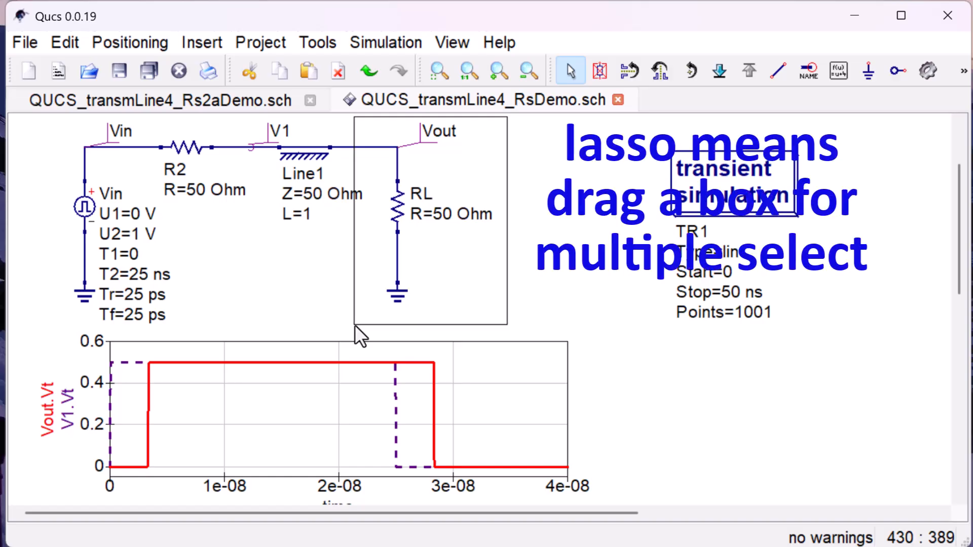
{"action": "left_click_drag", "start_coordinate": [355, 324], "coordinate": [355, 324]}
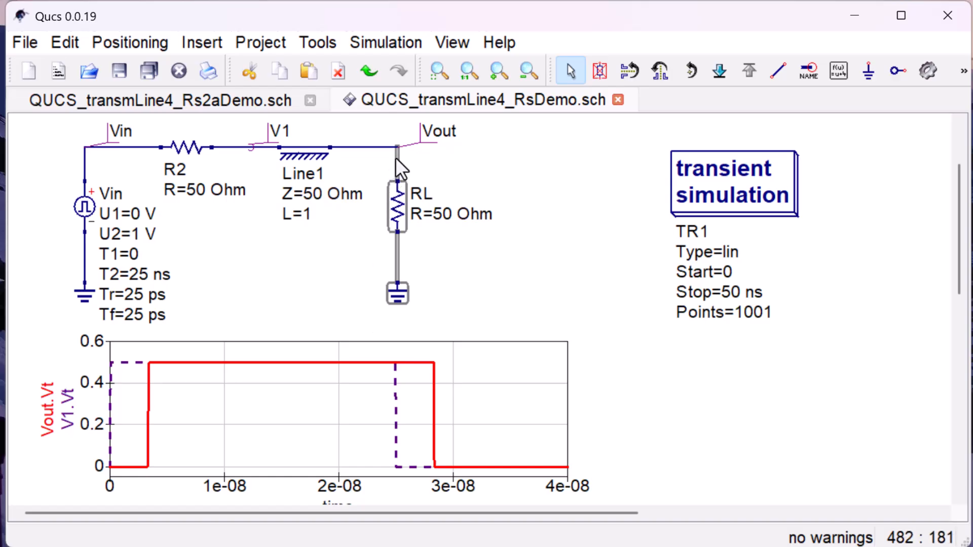
{"action": "left_click_drag", "start_coordinate": [397, 157], "coordinate": [518, 157]}
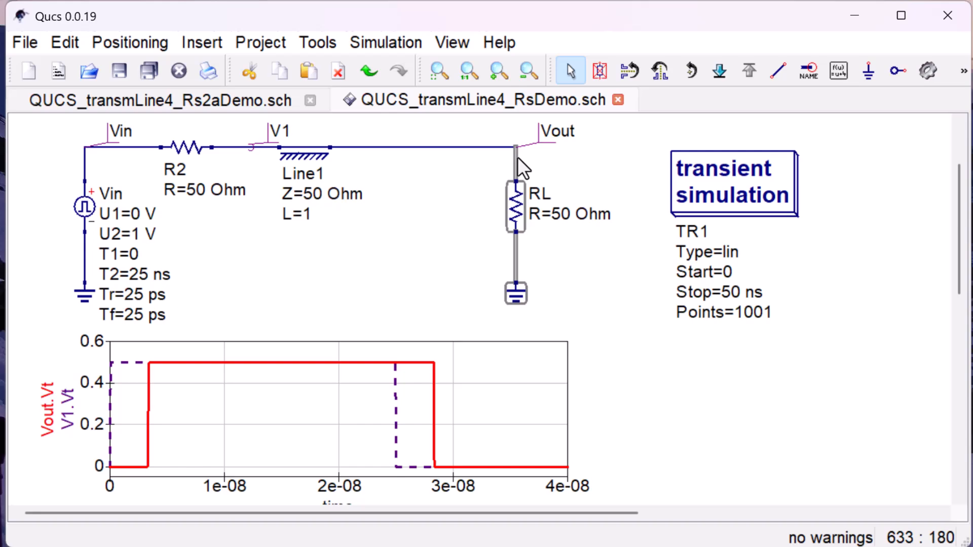
{"action": "left_click", "coordinate": [476, 177]}
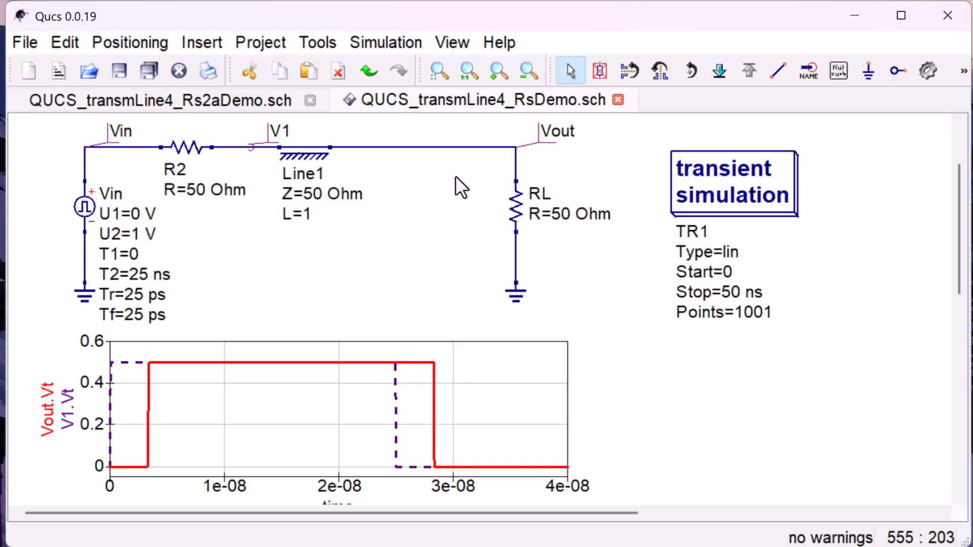
- Copy transmission line Line1 and paste one duplicate in series on the wire between Line1 and Vout
{"action": "left_click", "coordinate": [302, 155]}
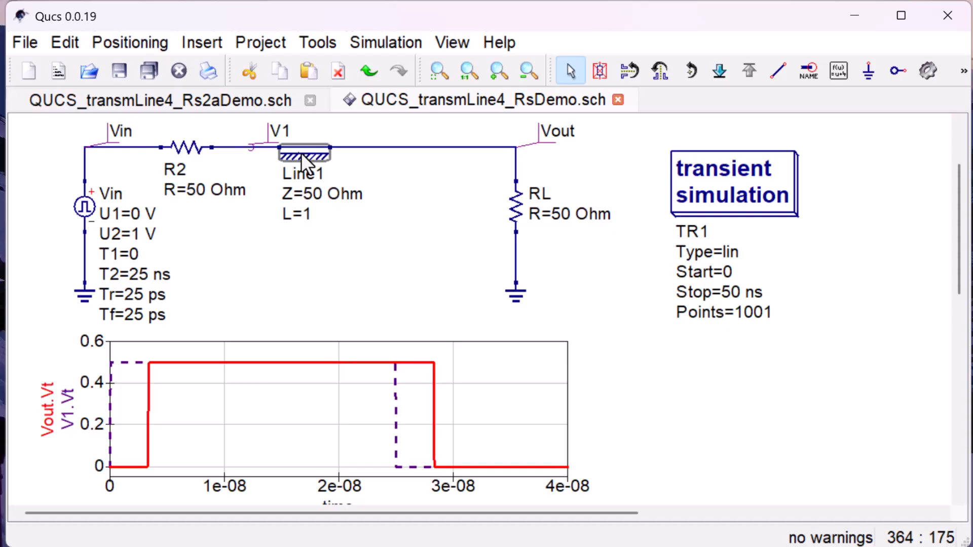
{"action": "right_click", "coordinate": [303, 162]}
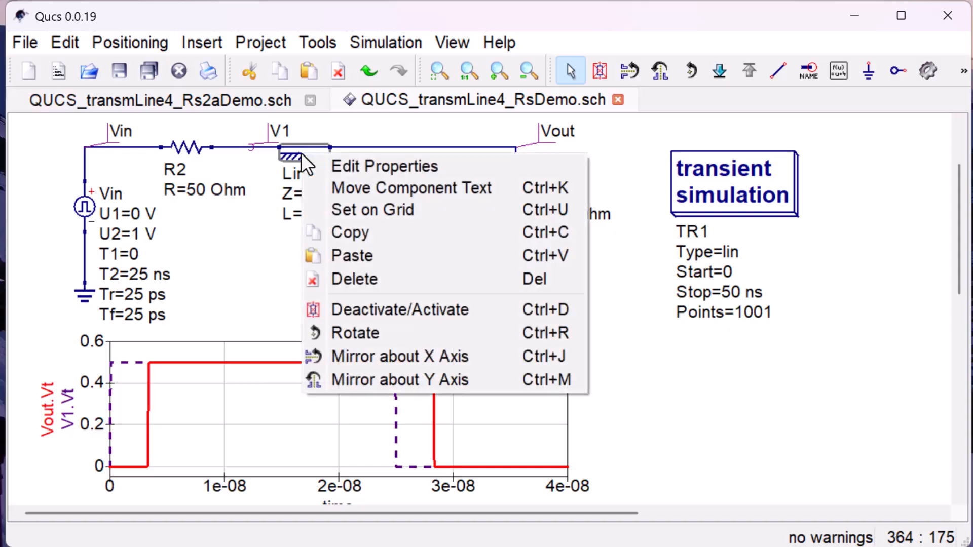
{"action": "left_click", "coordinate": [369, 232]}
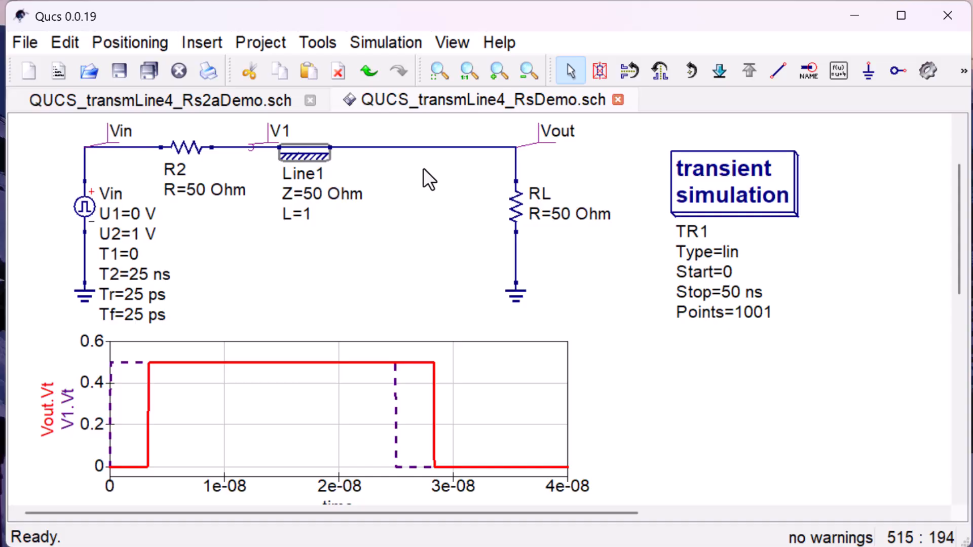
{"action": "key", "text": "ctrl+v"}
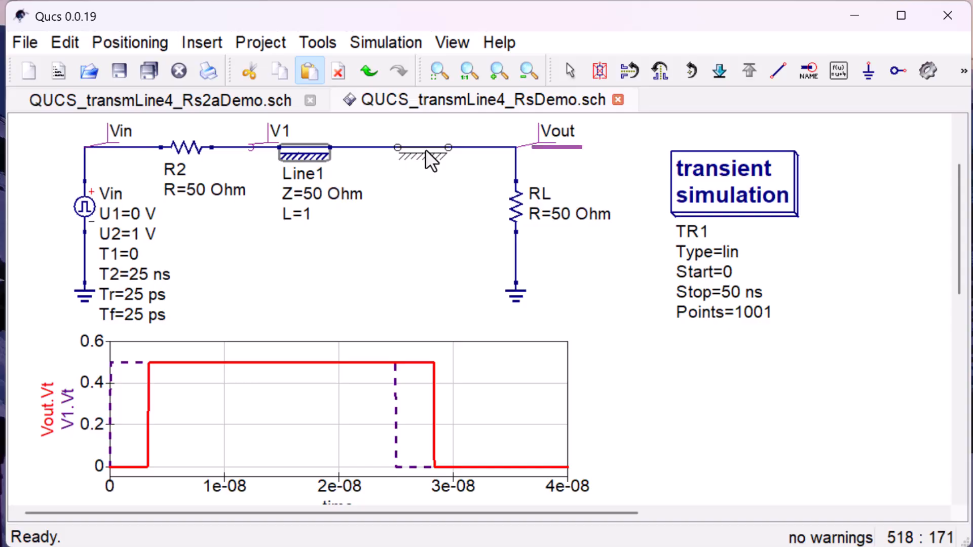
{"action": "left_click", "coordinate": [425, 149]}
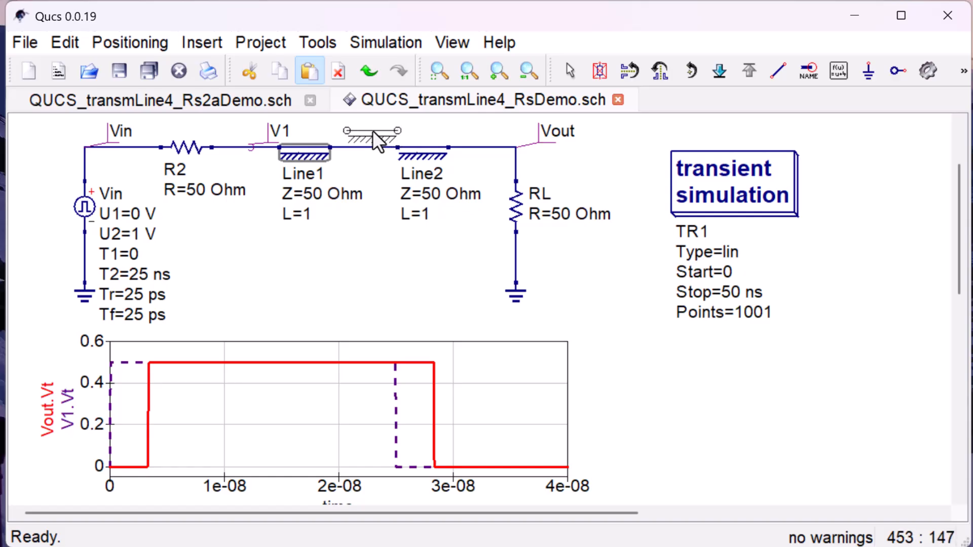
{"action": "key", "text": "Escape"}
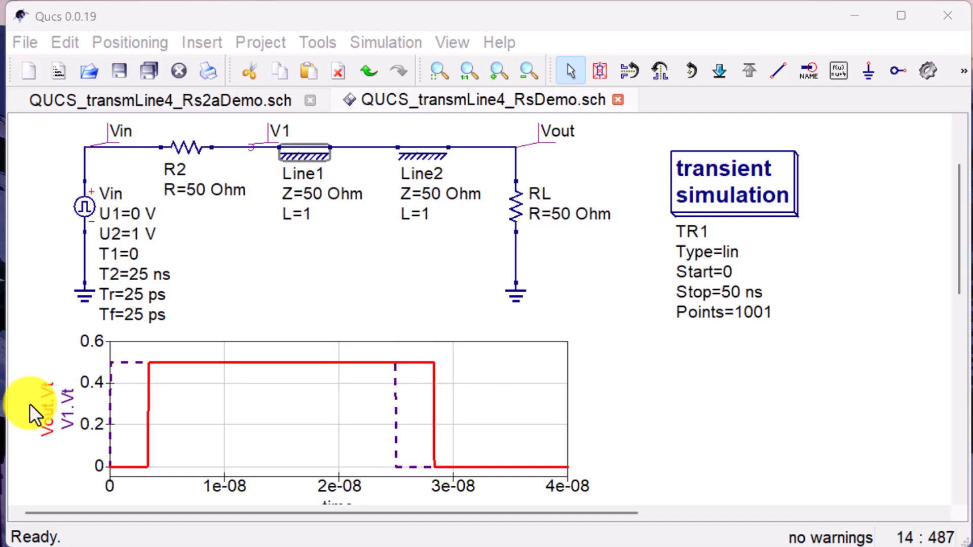
- Simulate the circuit with the two series transmission lines and close the resulting data display document
{"action": "left_click", "coordinate": [928, 71]}
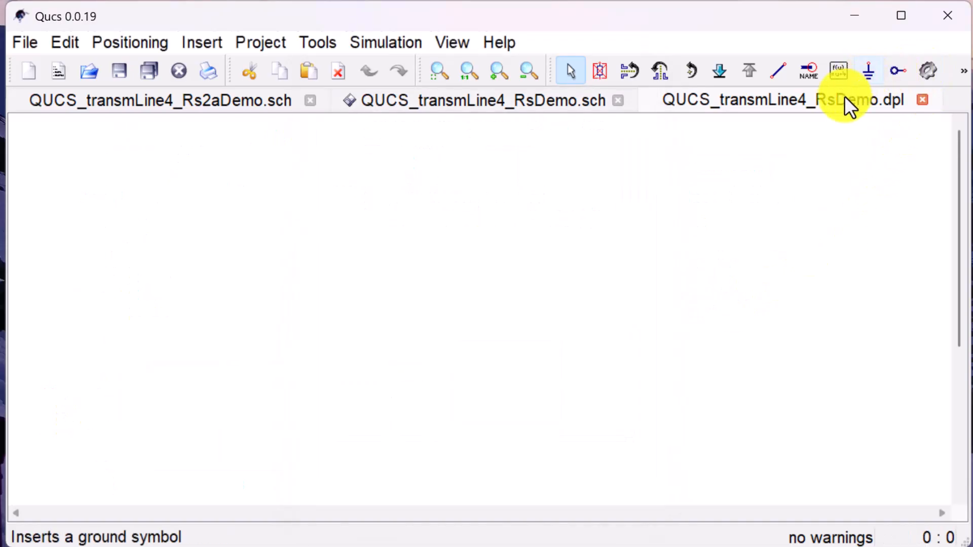
{"action": "left_click", "coordinate": [919, 99]}
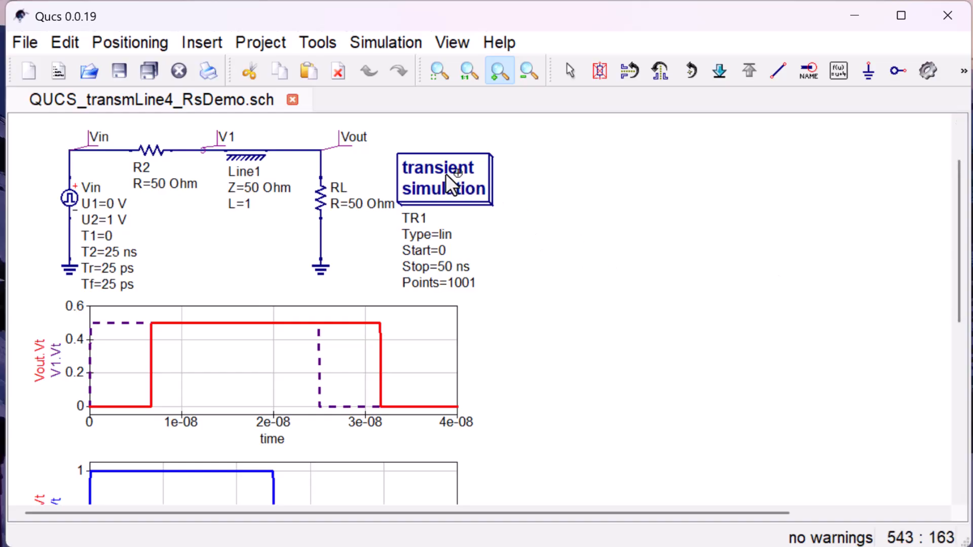
- Move the transient simulation block down beside the Vout.Vt and V1.Vt graph, clearing the area next to the circuit
{"action": "key", "text": "Escape"}
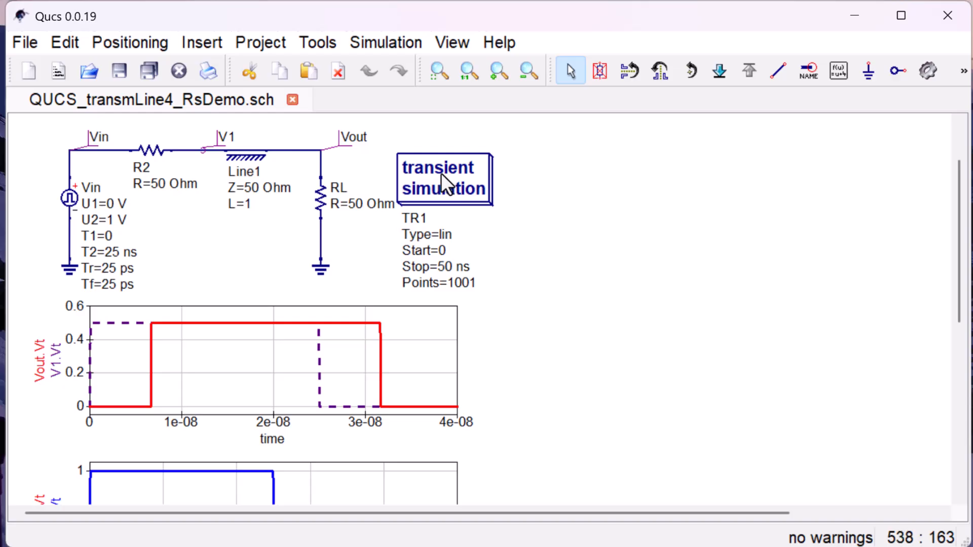
{"action": "mouse_move", "coordinate": [441, 175]}
{"action": "left_mouse_down"}
{"action": "mouse_move", "coordinate": [568, 195]}
{"action": "mouse_move", "coordinate": [584, 281]}
{"action": "mouse_move", "coordinate": [570, 331]}
{"action": "left_mouse_up"}
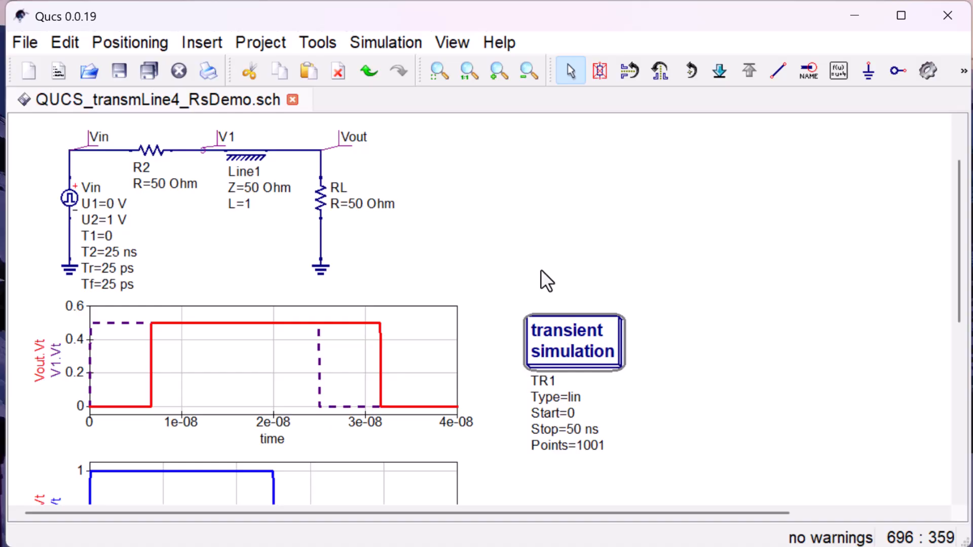
{"action": "left_click", "coordinate": [450, 128]}
- Select the entire transmission-line circuit with its wires and node labels, and paste one copy of it to the right of the original
{"action": "mouse_move", "coordinate": [445, 117]}
{"action": "left_mouse_down"}
{"action": "mouse_move", "coordinate": [354, 128]}
{"action": "mouse_move", "coordinate": [88, 216]}
{"action": "mouse_move", "coordinate": [33, 299]}
{"action": "mouse_move", "coordinate": [29, 322]}
{"action": "left_mouse_up"}
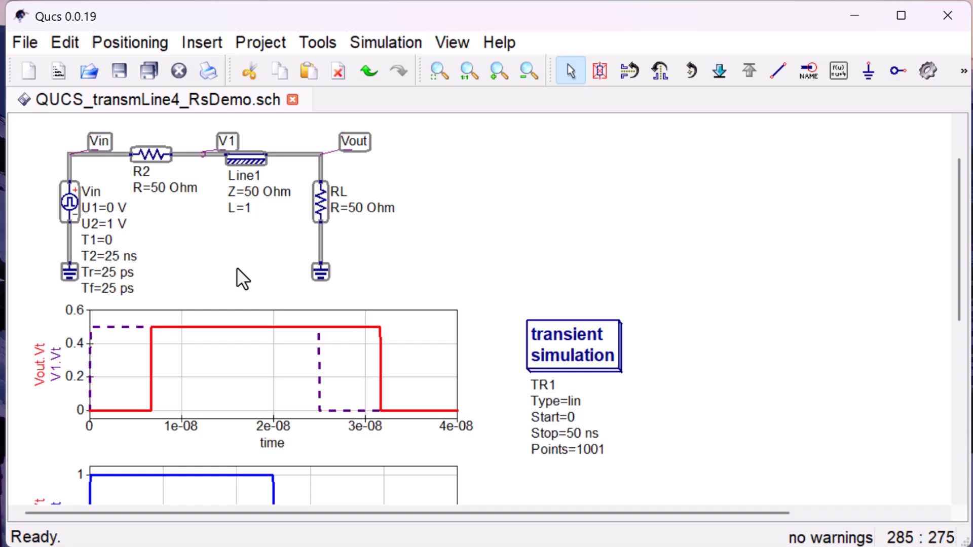
{"action": "key", "text": "ctrl+v"}
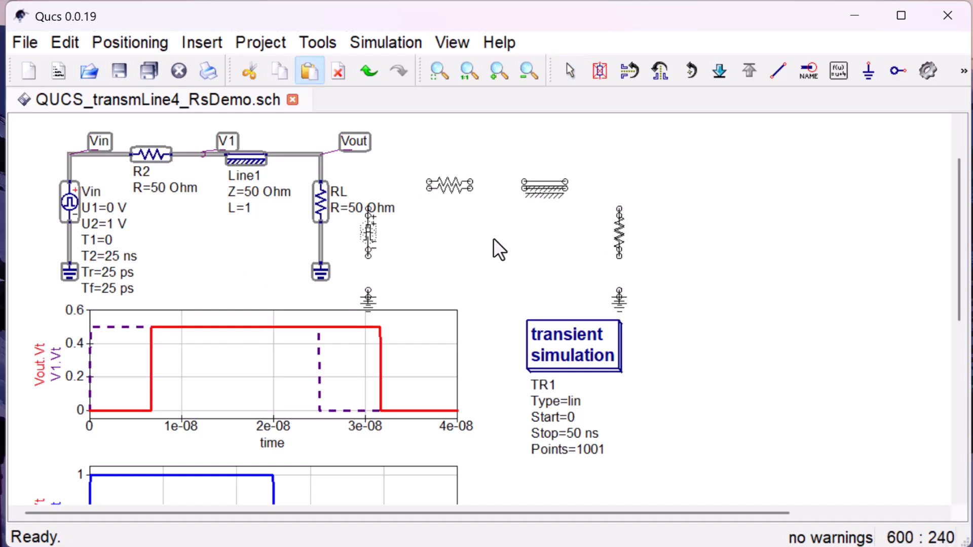
{"action": "left_click", "coordinate": [570, 212]}
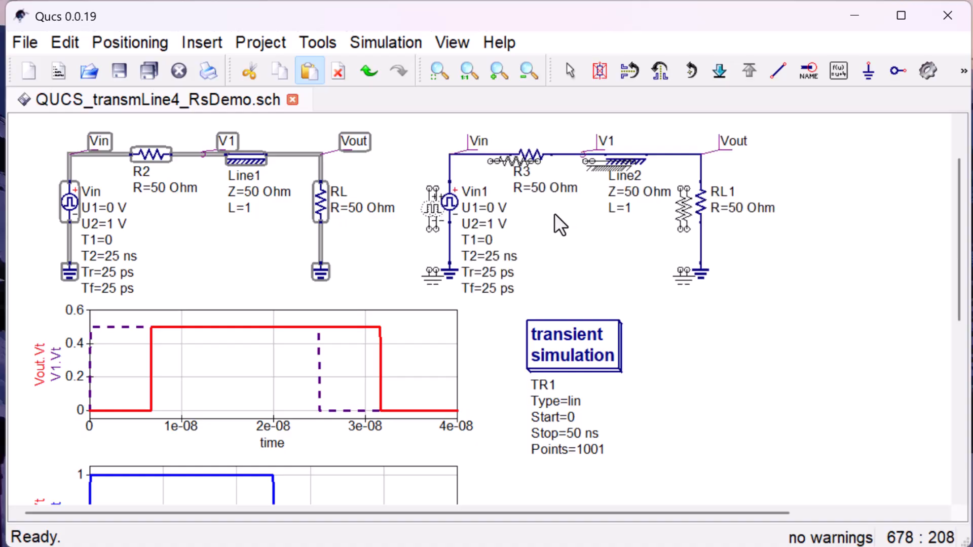
{"action": "key", "text": "Escape"}
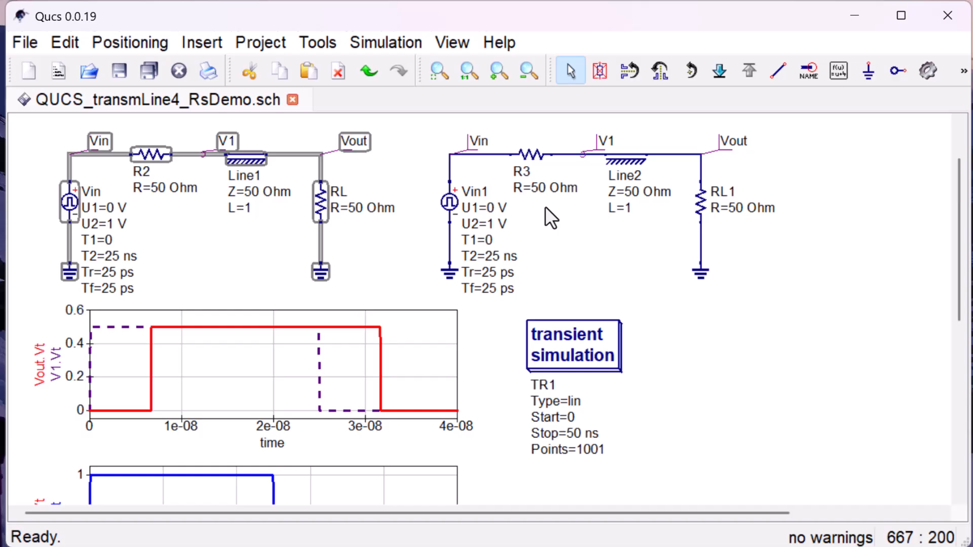
- Rename the Vout node label of the copied circuit to Vout2
{"action": "right_click", "coordinate": [736, 139]}
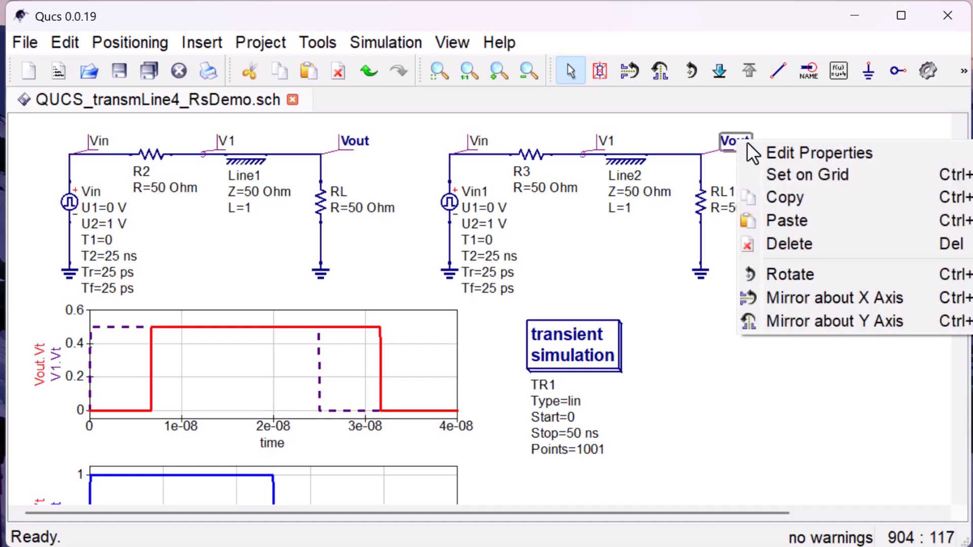
{"action": "left_click", "coordinate": [765, 144]}
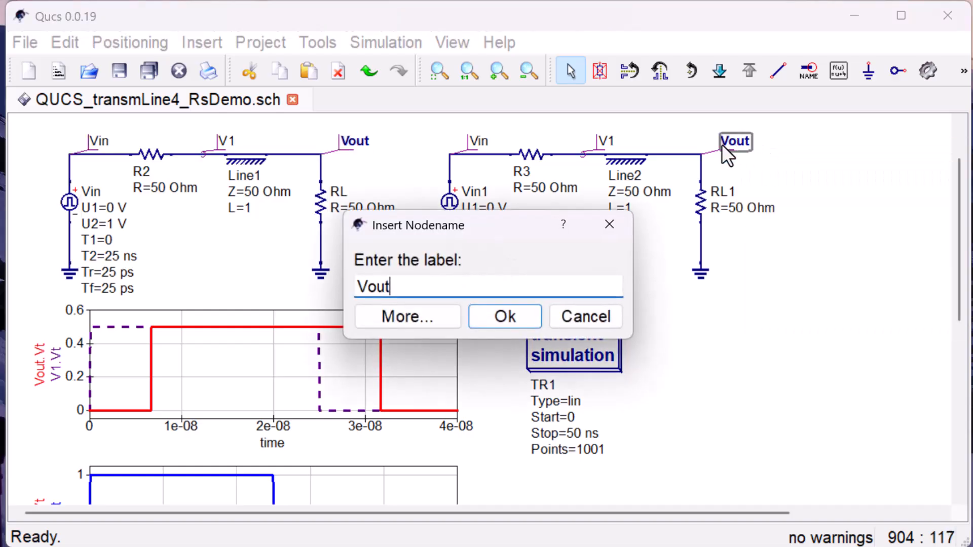
{"action": "left_click_drag", "start_coordinate": [478, 221], "coordinate": [374, 140]}
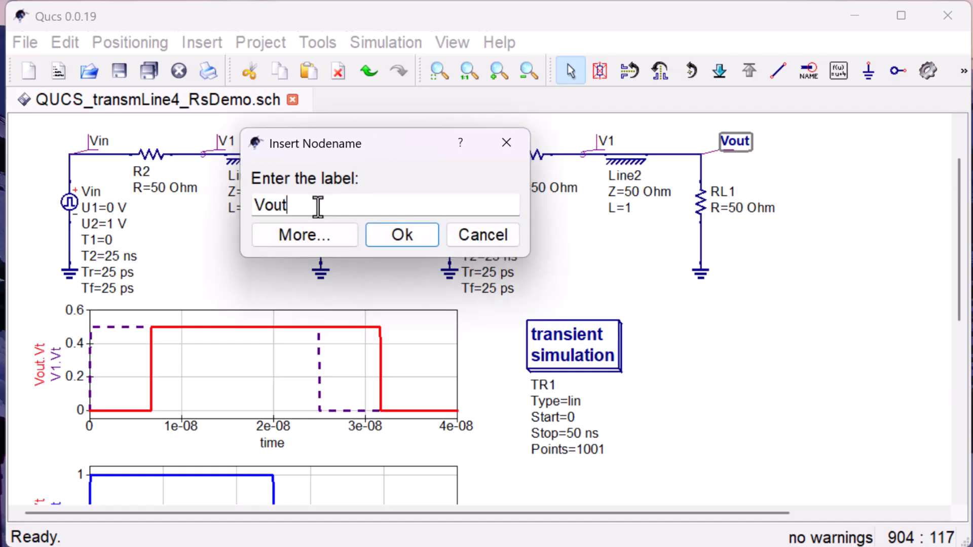
{"action": "type", "text": "2"}
{"action": "left_click", "coordinate": [404, 236]}
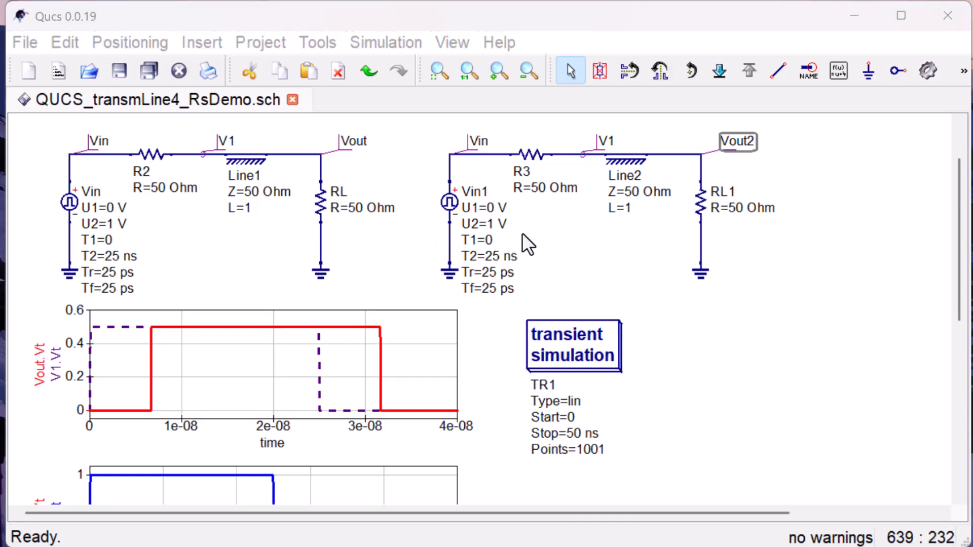
- Set the electrical length L of transmission line Line2 to 2 in its component properties
{"action": "right_click", "coordinate": [631, 180]}
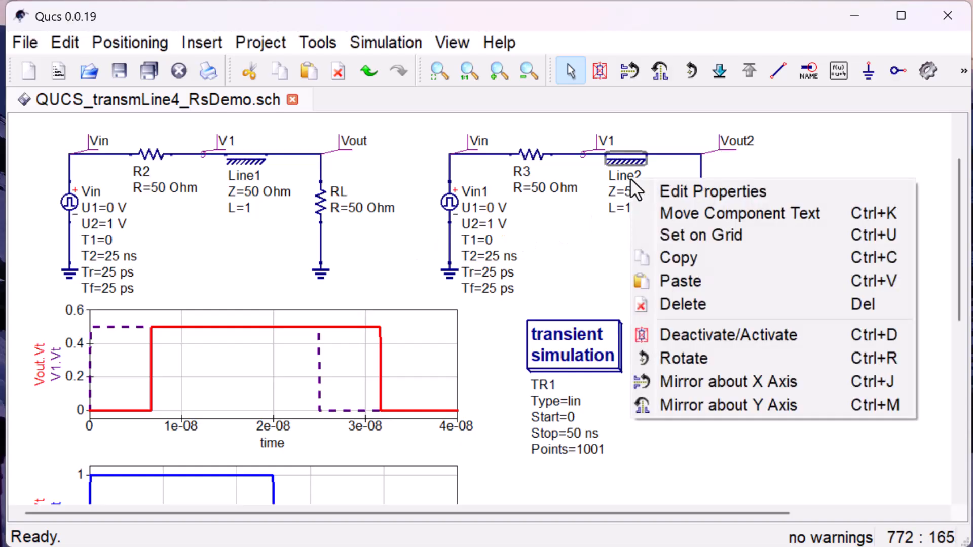
{"action": "left_click", "coordinate": [689, 188]}
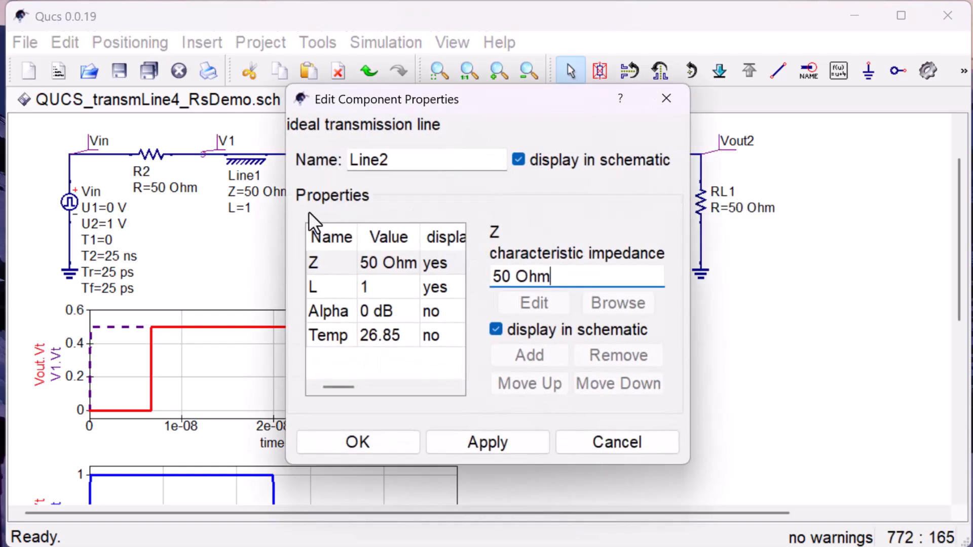
{"action": "left_click_drag", "start_coordinate": [282, 211], "coordinate": [130, 202]}
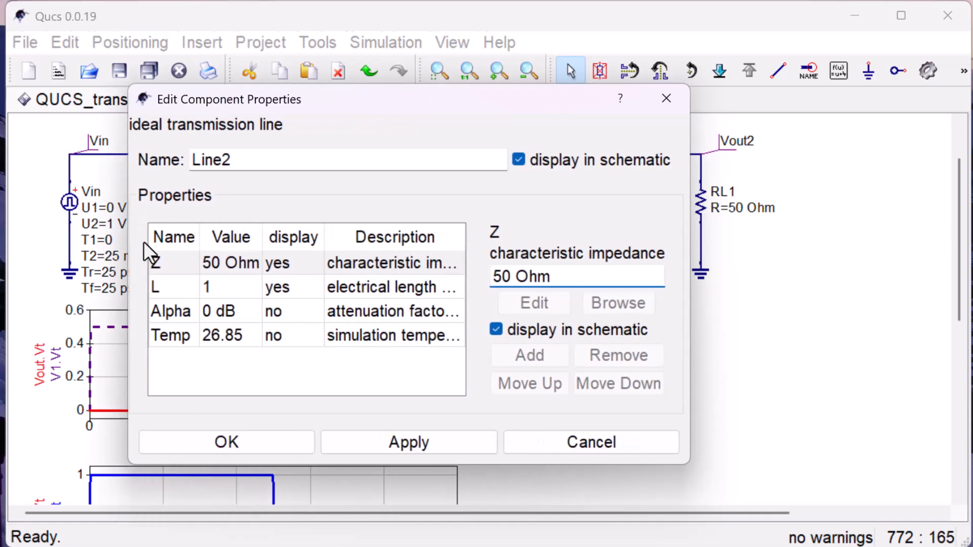
{"action": "left_click", "coordinate": [165, 284]}
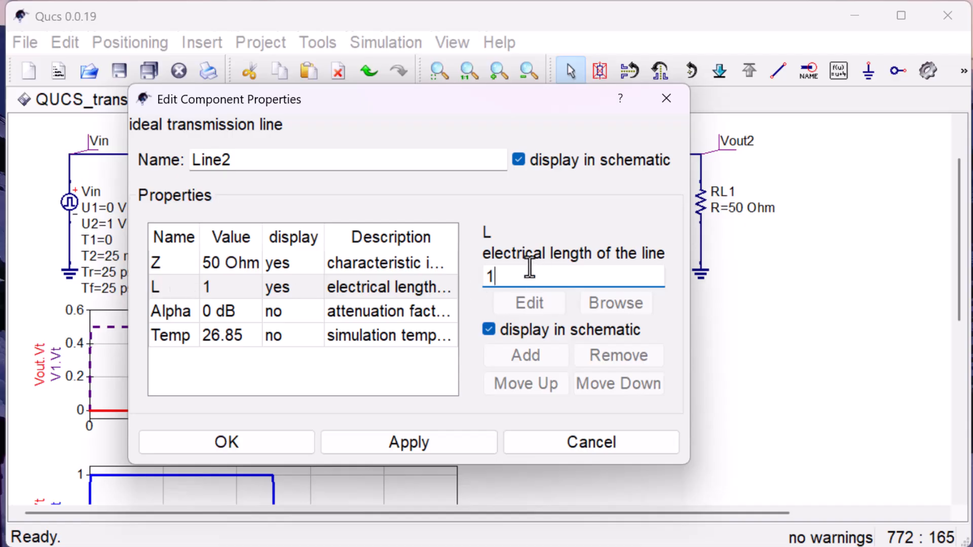
{"action": "key", "text": "BackSpace"}
{"action": "type", "text": "2"}
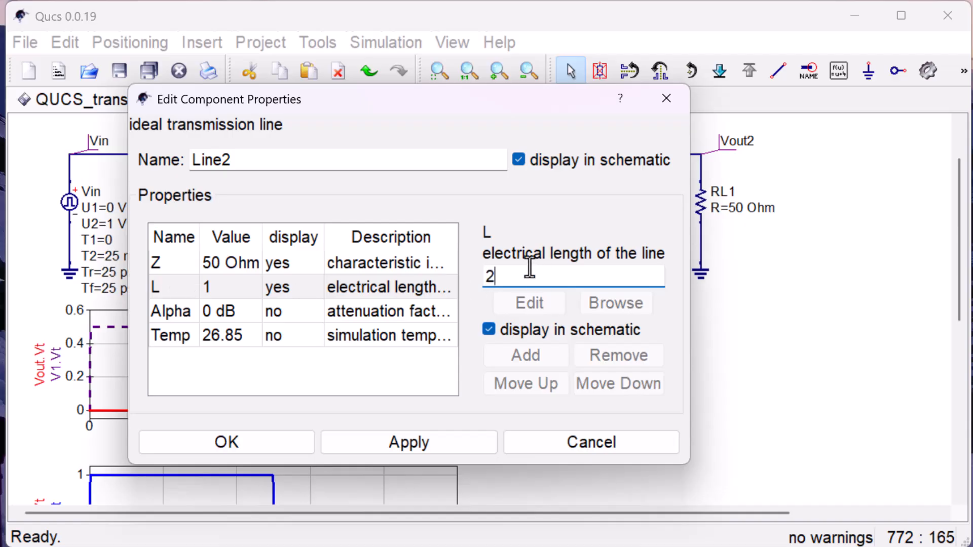
{"action": "left_click", "coordinate": [271, 440]}
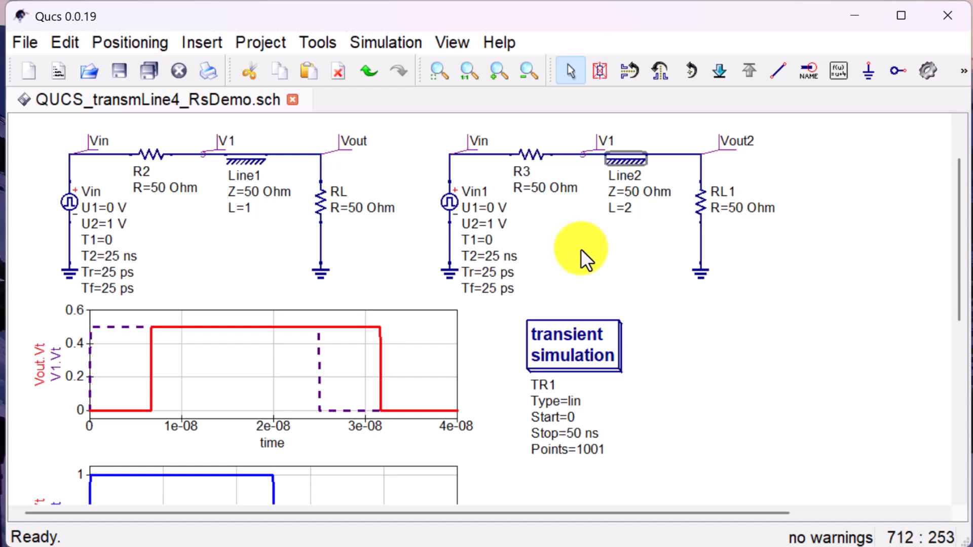
- Run the transient simulation of both circuits and close the data display document to return to the schematic
{"action": "left_click", "coordinate": [926, 69]}
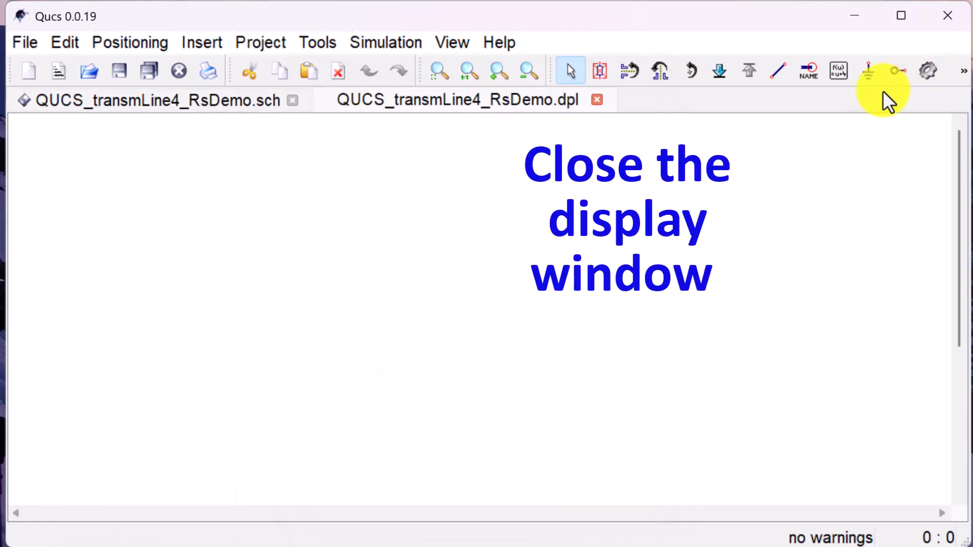
{"action": "left_click", "coordinate": [597, 100]}
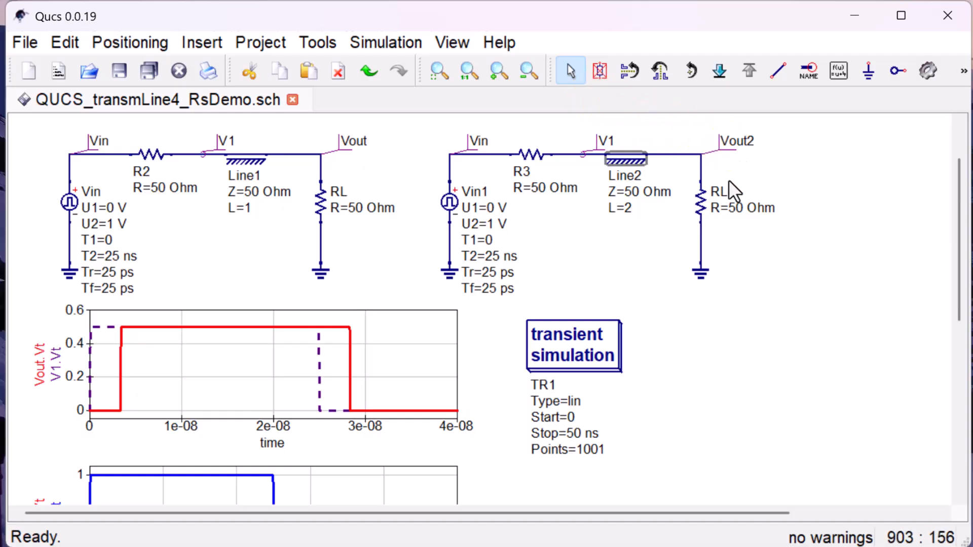
- Add the Vout2.Vt trace to the graph showing Vout.Vt and V1.Vt, and apply the diagram properties
{"action": "right_click", "coordinate": [404, 323]}
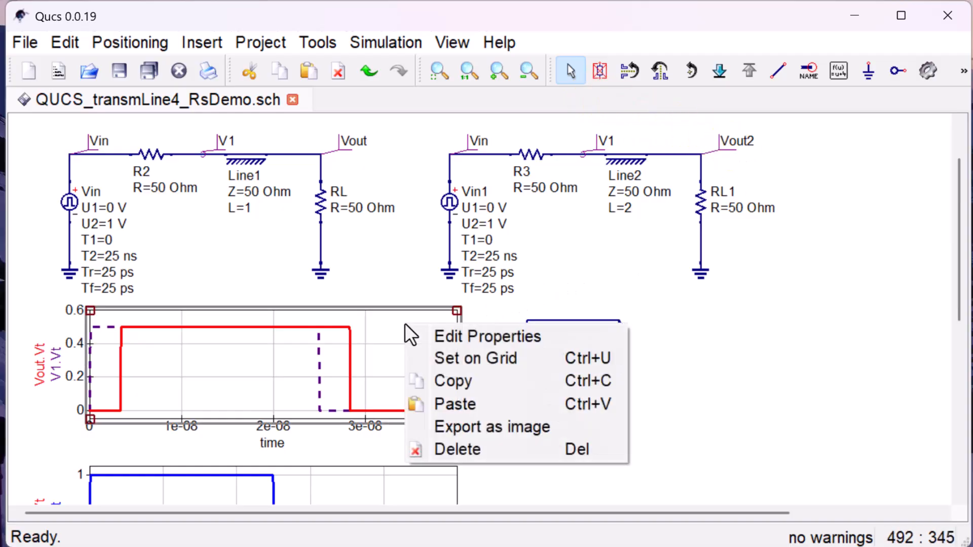
{"action": "left_click", "coordinate": [449, 332]}
{"action": "left_click_drag", "start_coordinate": [405, 63], "coordinate": [348, 31]}
{"action": "left_click_drag", "start_coordinate": [504, 278], "coordinate": [503, 307]}
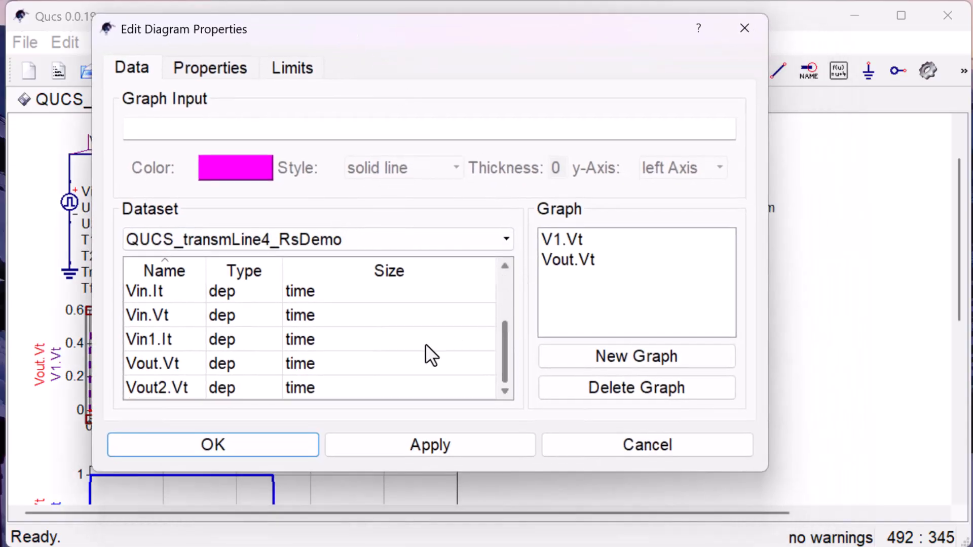
{"action": "left_click", "coordinate": [174, 384]}
{"action": "double_click", "coordinate": [173, 384]}
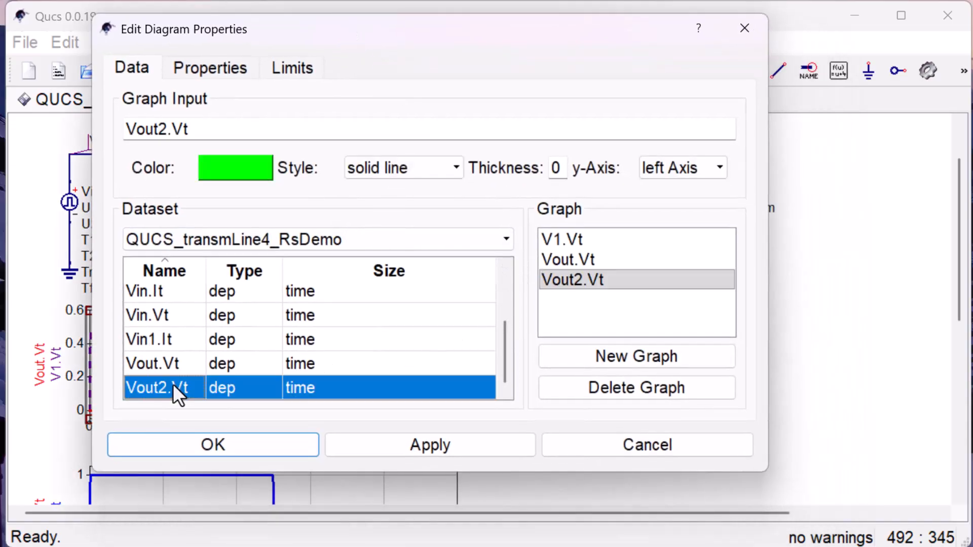
{"action": "left_click", "coordinate": [388, 442]}
{"action": "left_click", "coordinate": [297, 437]}
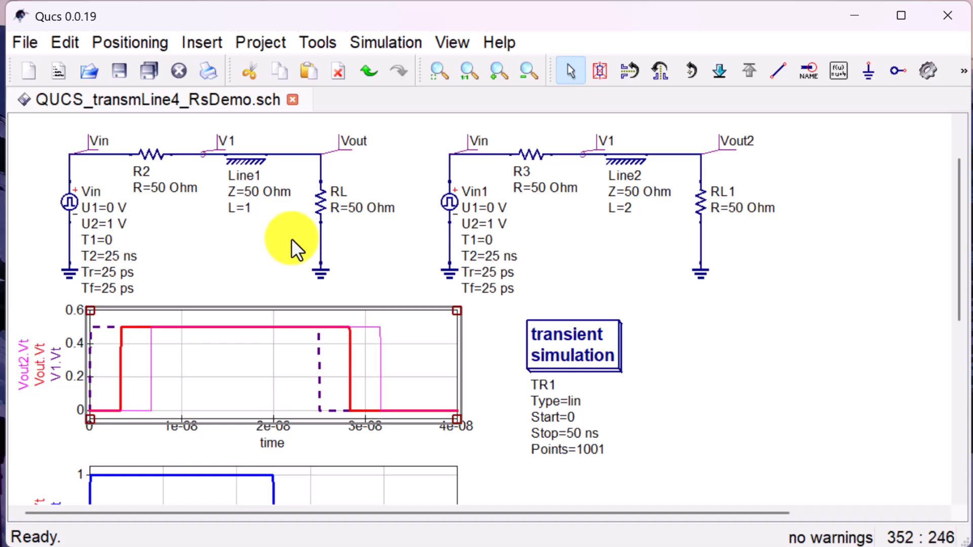
- Show the Main Dock and switch its component category to paintings
{"action": "left_click", "coordinate": [459, 41]}
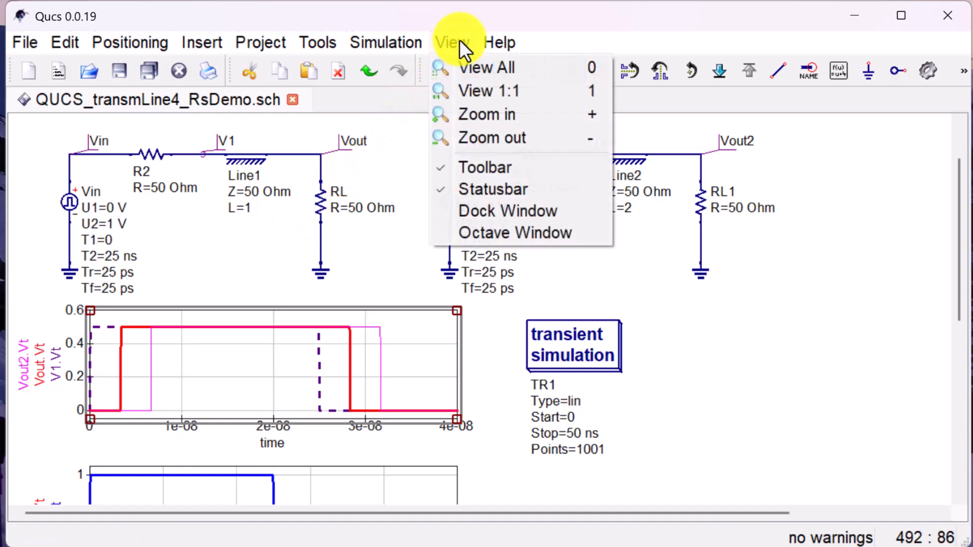
{"action": "left_click", "coordinate": [508, 217]}
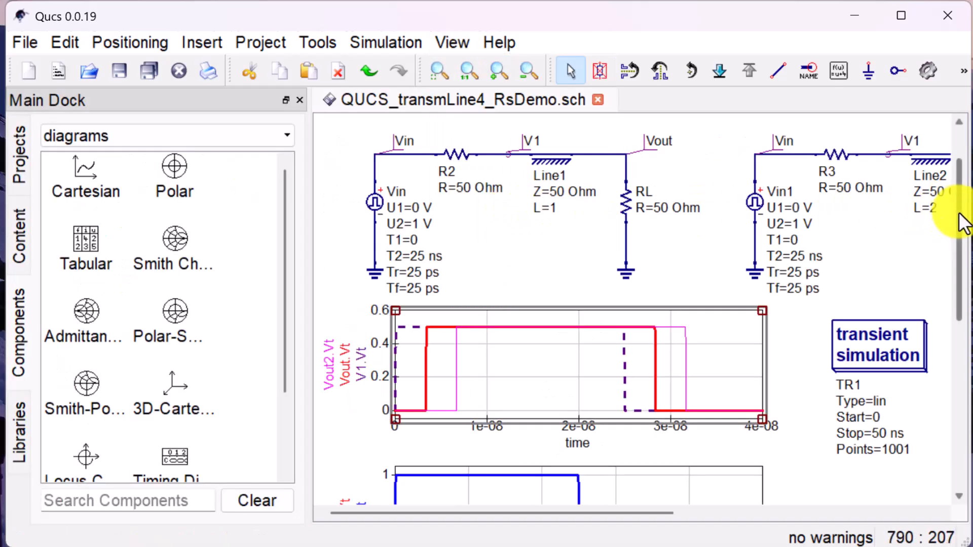
{"action": "left_click_drag", "start_coordinate": [963, 223], "coordinate": [963, 200]}
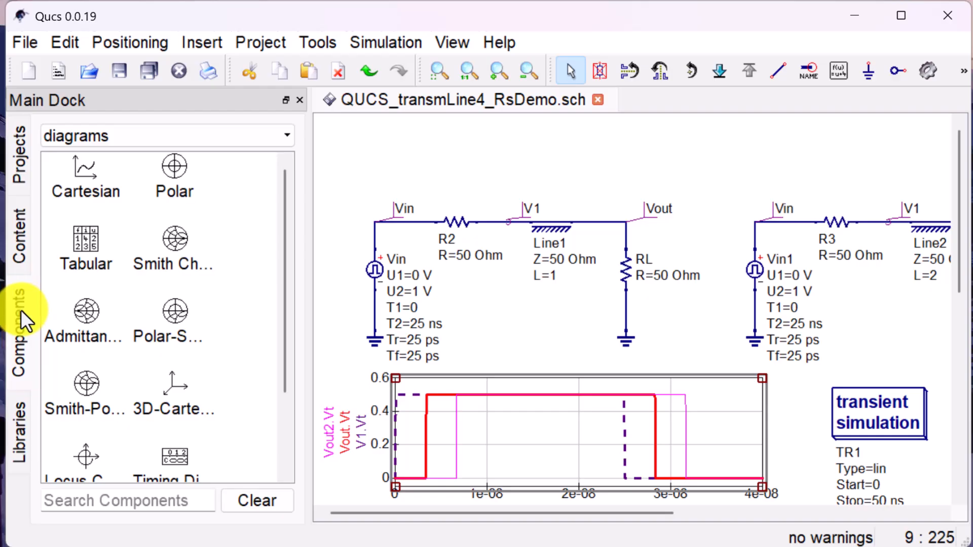
{"action": "left_click", "coordinate": [287, 136]}
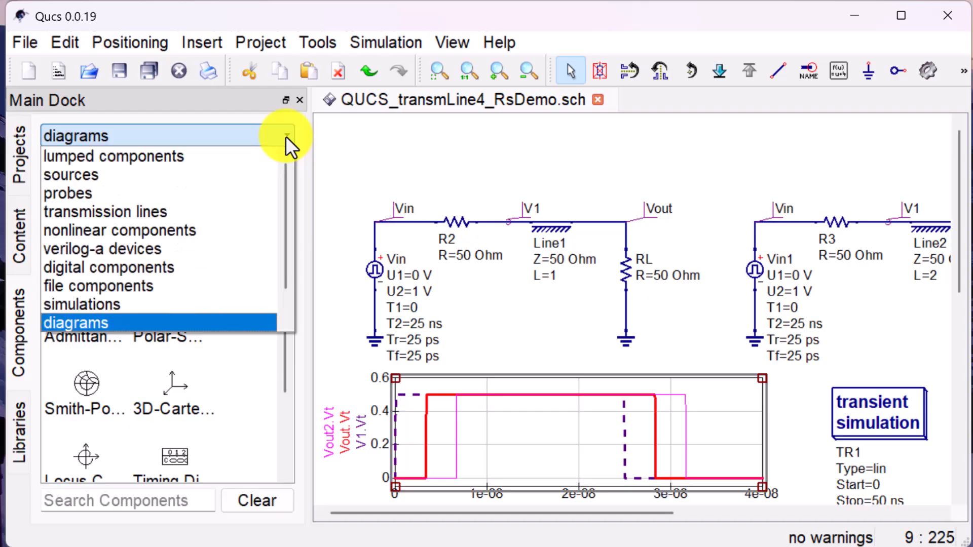
{"action": "left_click_drag", "start_coordinate": [287, 180], "coordinate": [287, 276]}
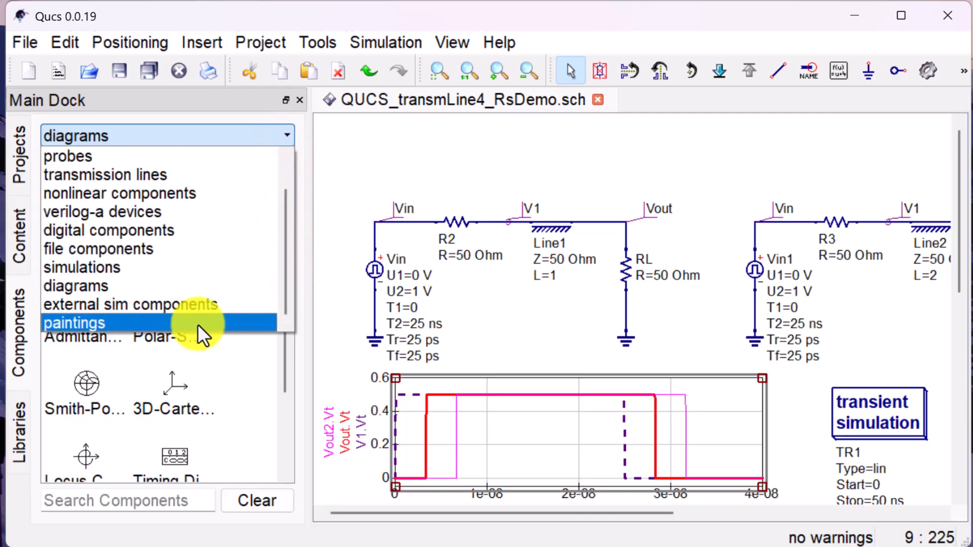
{"action": "left_click", "coordinate": [198, 325]}
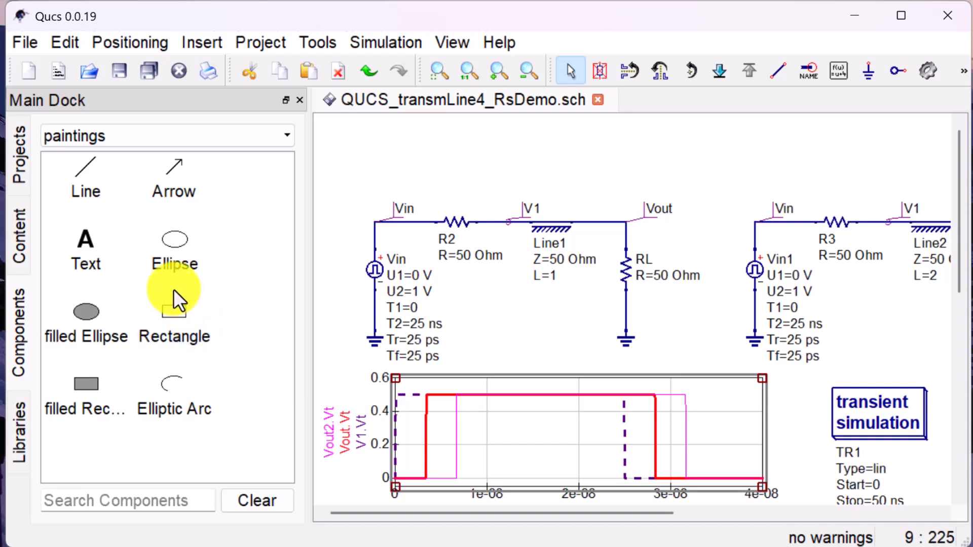
- Place a text painting above the first circuit's Vin label with the wording "Two transmission lines"
{"action": "left_click", "coordinate": [81, 238]}
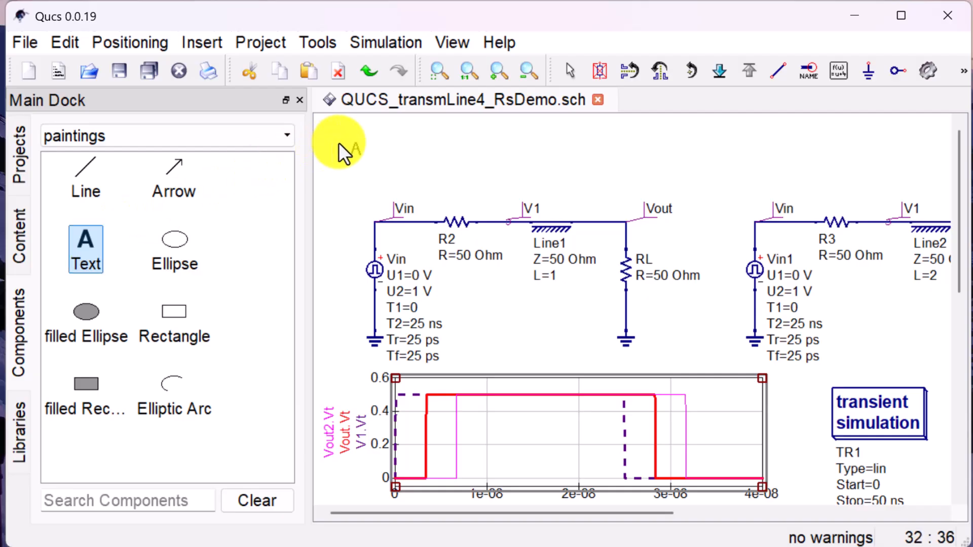
{"action": "left_click", "coordinate": [366, 141]}
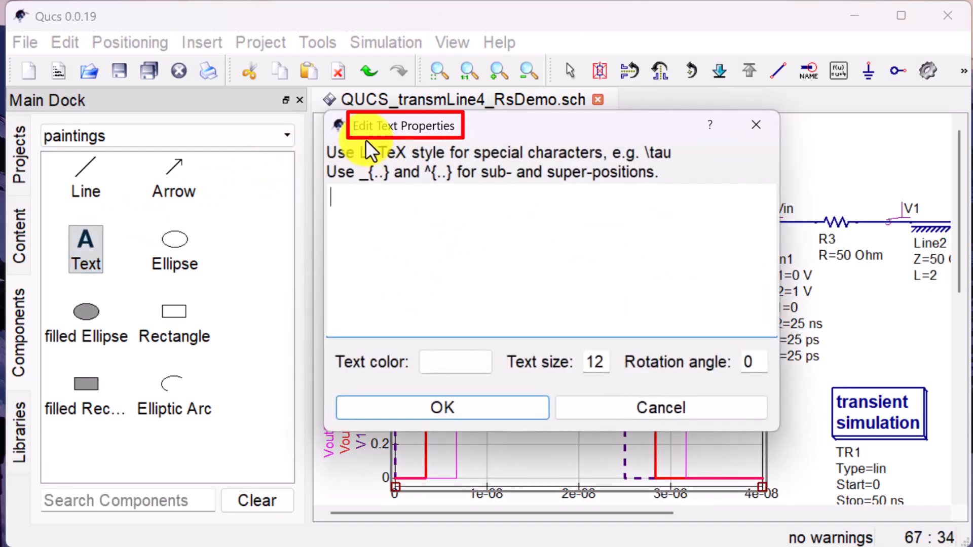
{"action": "type", "text": "Two transm"}
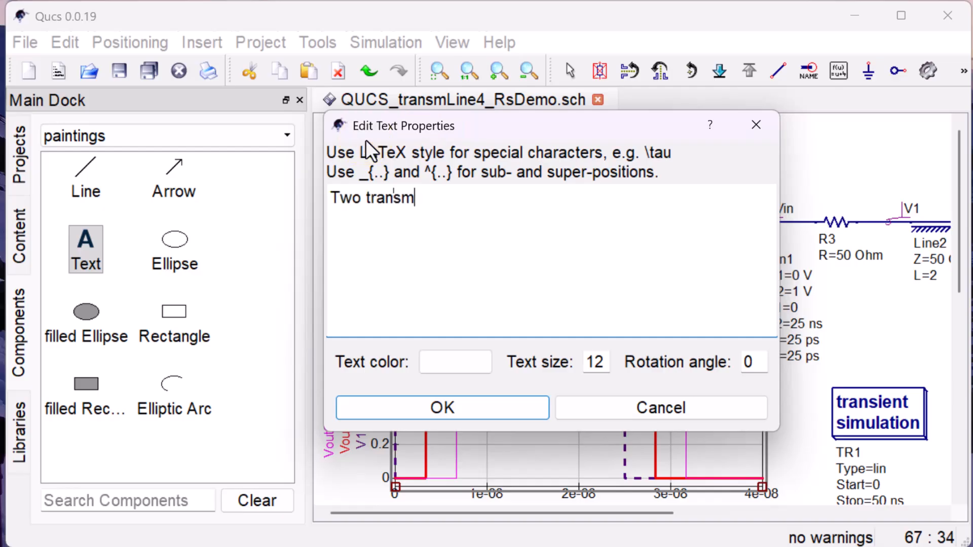
{"action": "type", "text": "ission lines"}
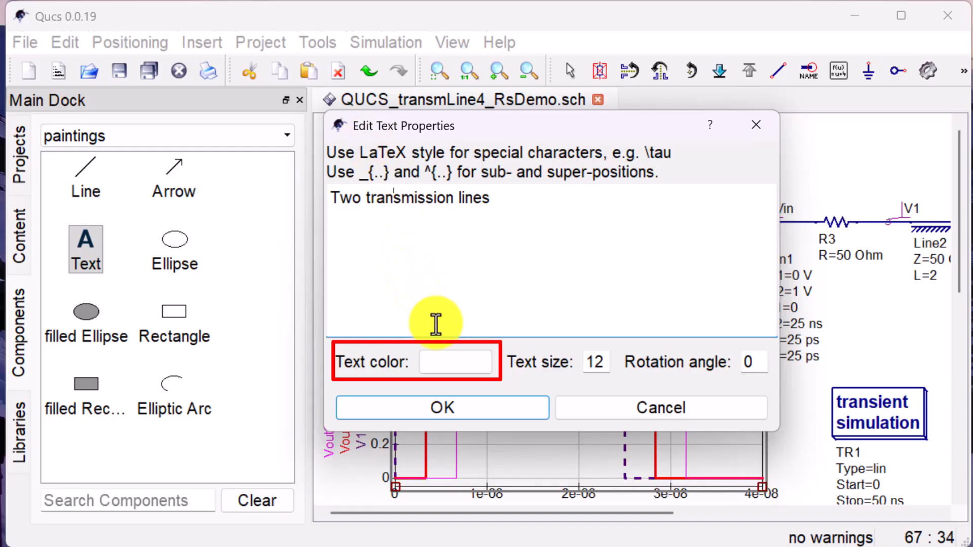
- Set the title's text color to dark maroon and its text size to 18, and apply the text properties
{"action": "left_click", "coordinate": [467, 363]}
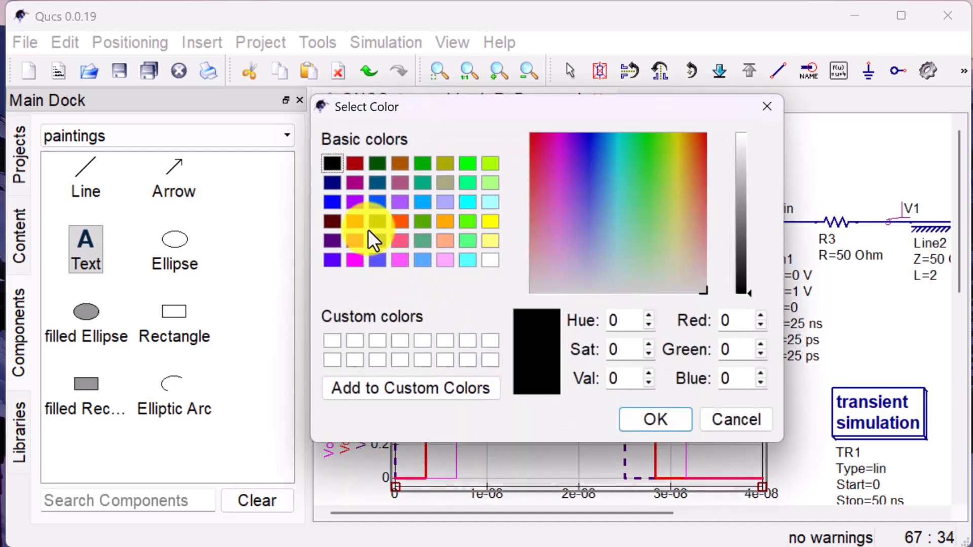
{"action": "left_click", "coordinate": [348, 215]}
{"action": "left_click", "coordinate": [654, 420]}
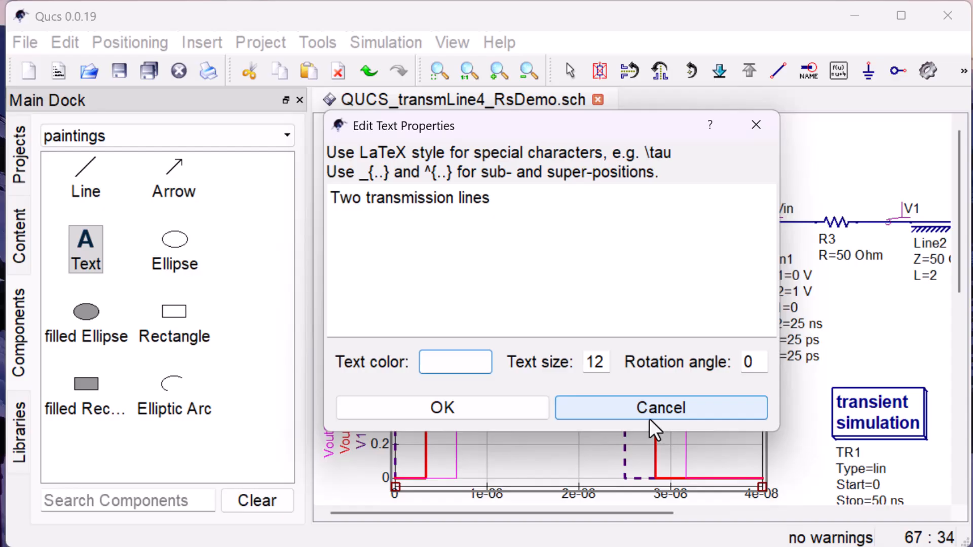
{"action": "left_click", "coordinate": [601, 361]}
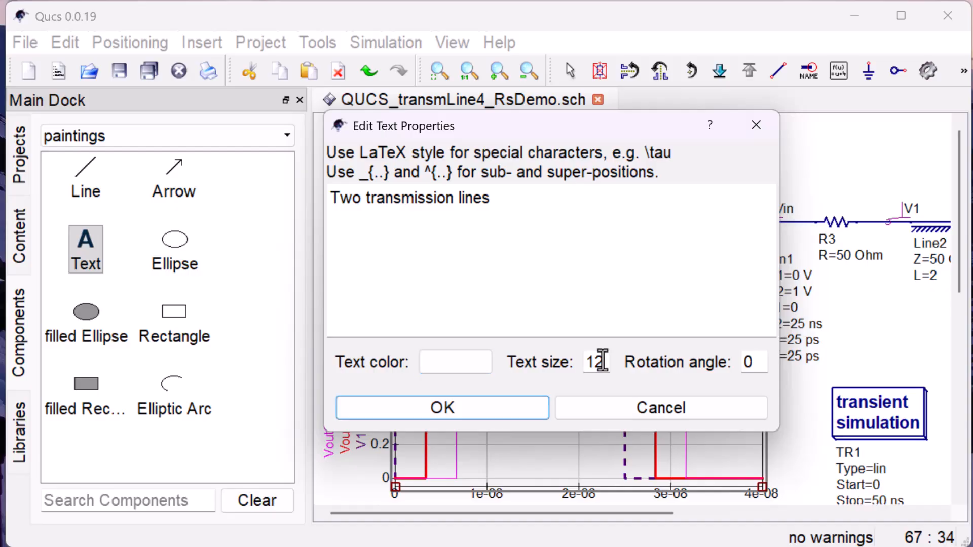
{"action": "key", "text": "BackSpace"}
{"action": "type", "text": "8"}
{"action": "left_click", "coordinate": [500, 413]}
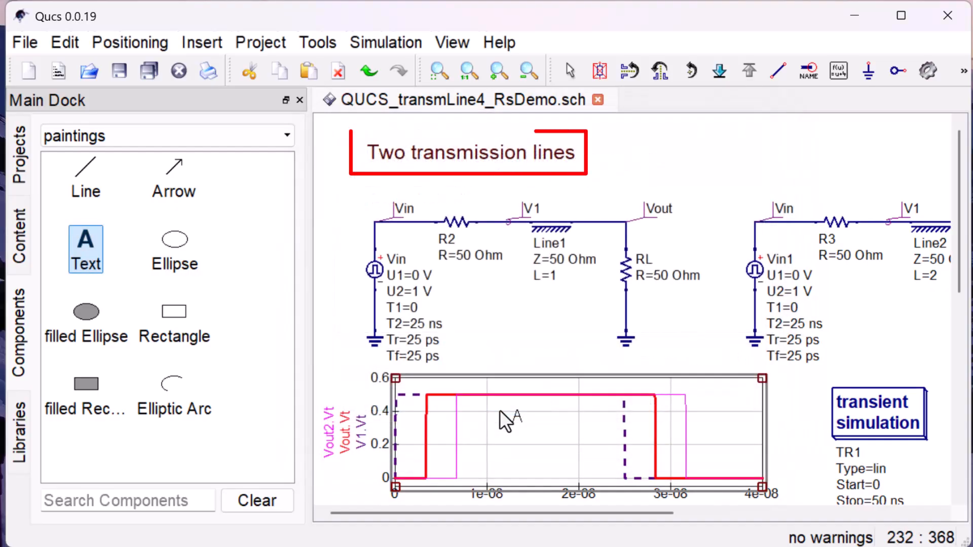